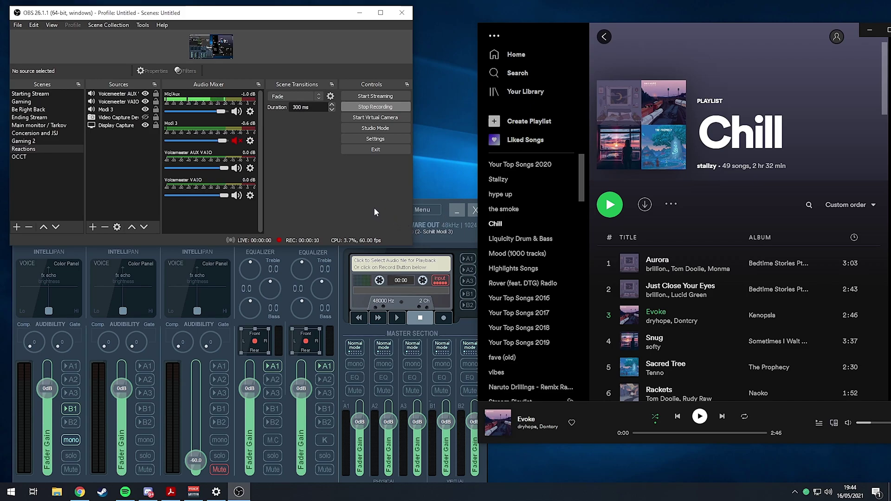
Step: Bring the Voicemeeter Banana mixer window to the front over OBS
click(437, 231)
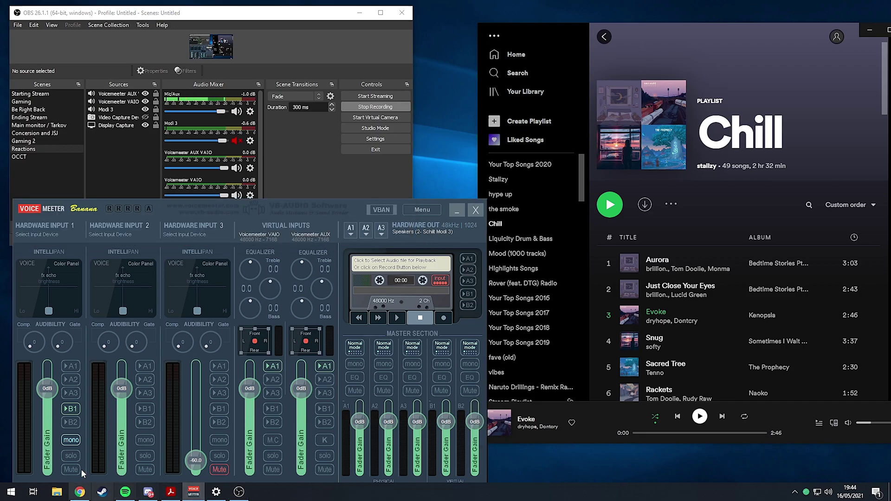
Step: Open the VB-Audio Voicemeeter Banana page from Chrome's search results and scroll through it
click(80, 492)
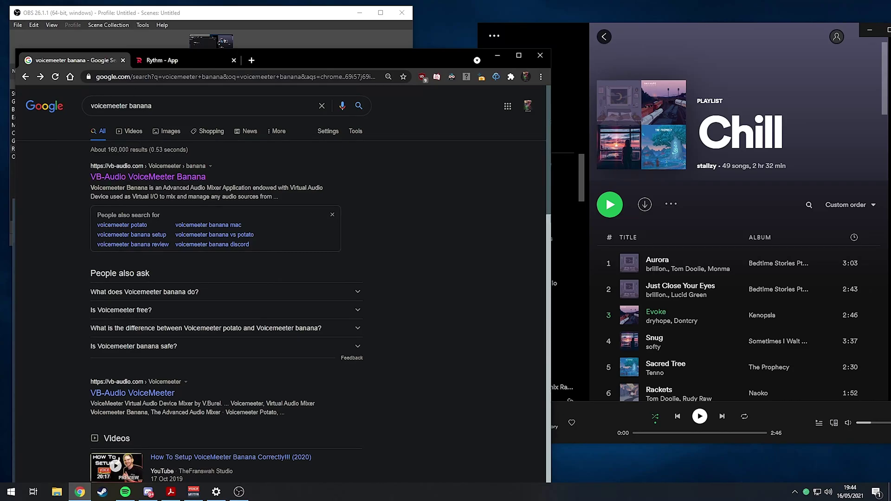
click(137, 177)
scroll(107, 325, down, 8)
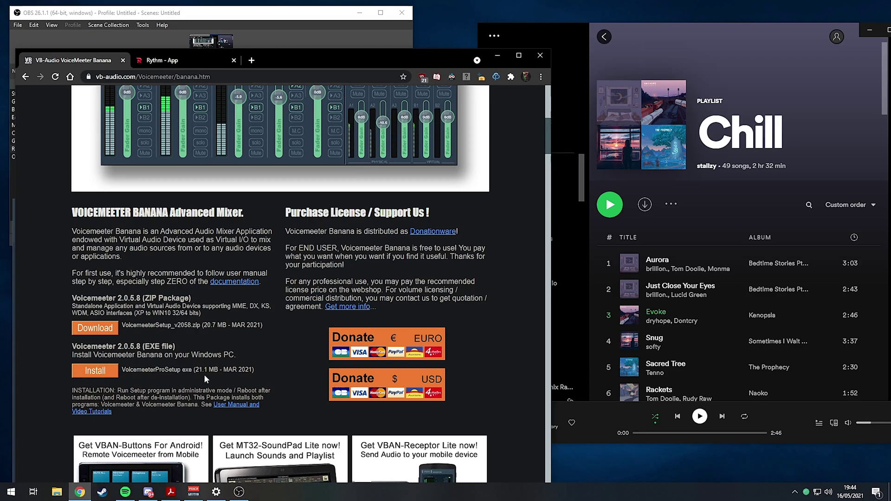
scroll(149, 322, up, 8)
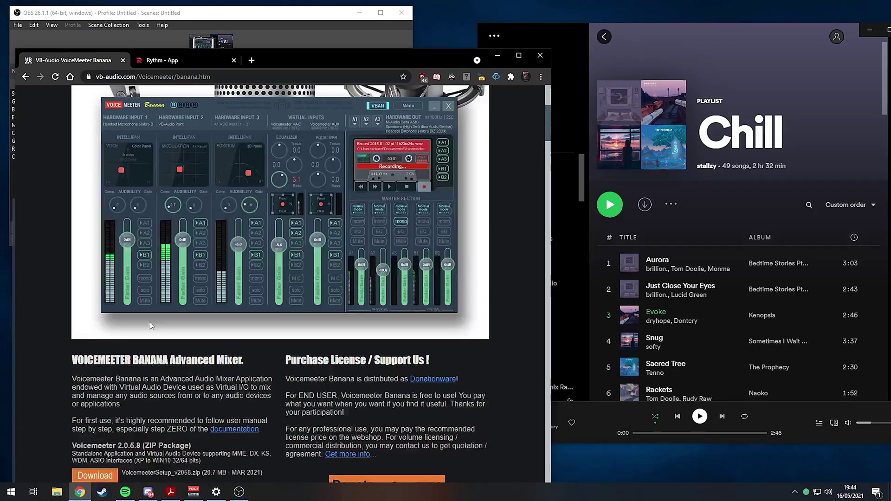
scroll(150, 276, down, 10)
scroll(150, 277, up, 10)
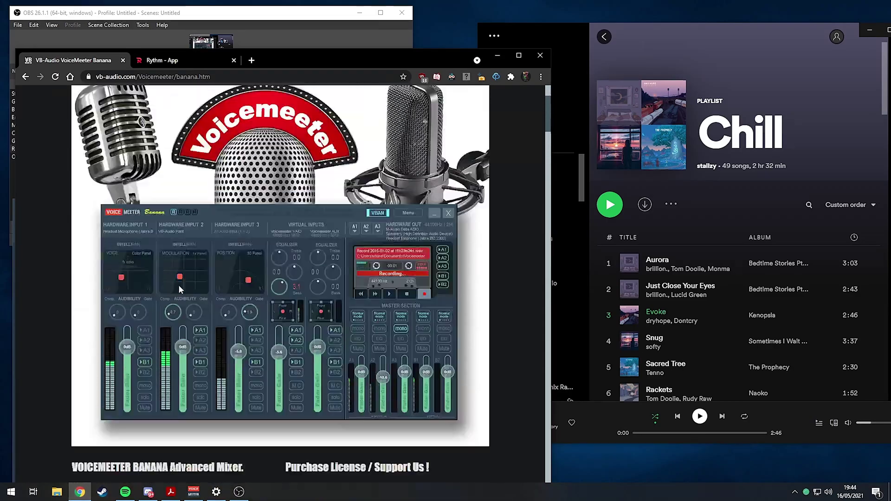
scroll(242, 354, down, 2)
scroll(241, 350, up, 2)
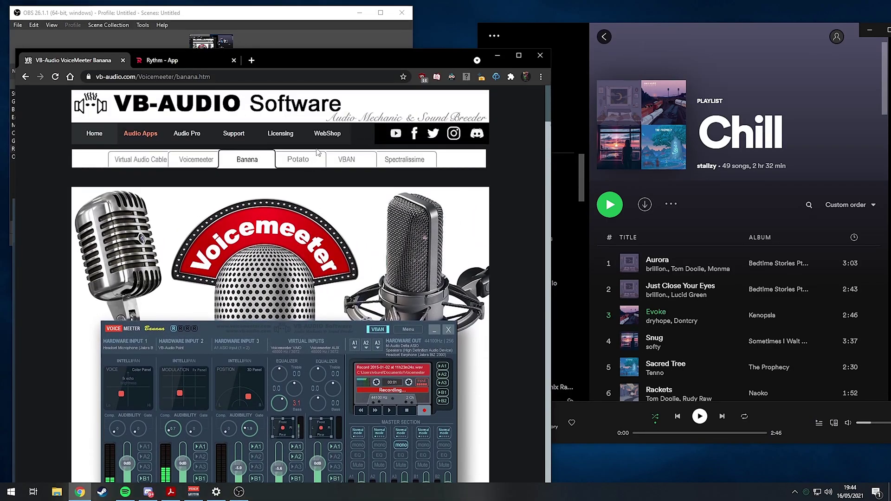
Step: Look over the Voicemeeter Potato page, then return to the Banana product page
click(297, 159)
scroll(313, 214, down, 4)
scroll(221, 220, up, 3)
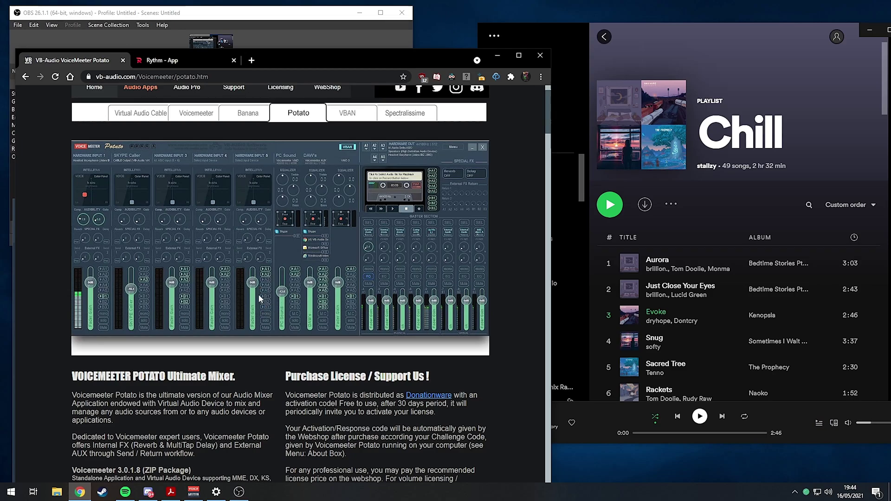
scroll(228, 210, up, 1)
click(256, 160)
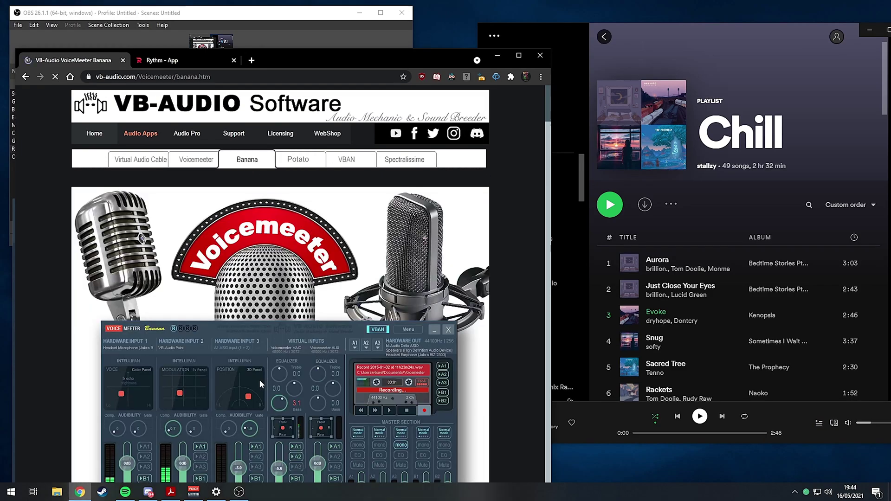
scroll(259, 379, down, 3)
scroll(281, 233, up, 1)
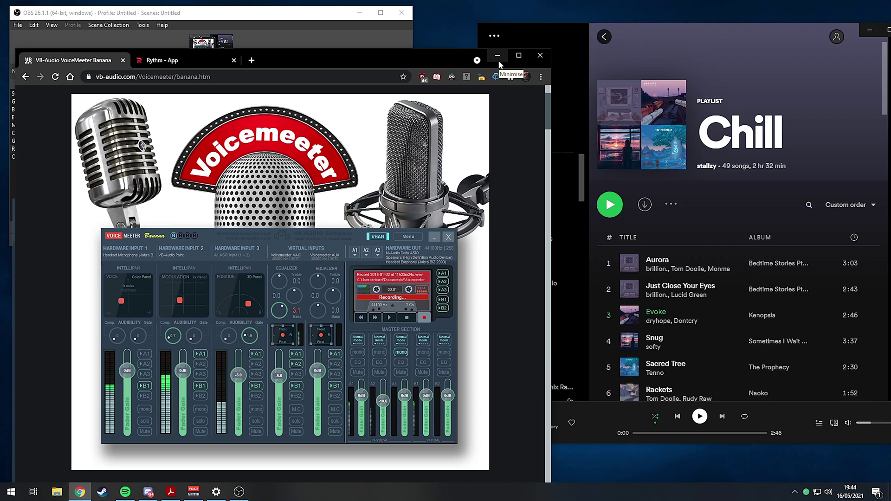
Step: Minimise Chrome and scroll the Voicemeeter Banana user manual to the page 8 General Diagram
click(498, 56)
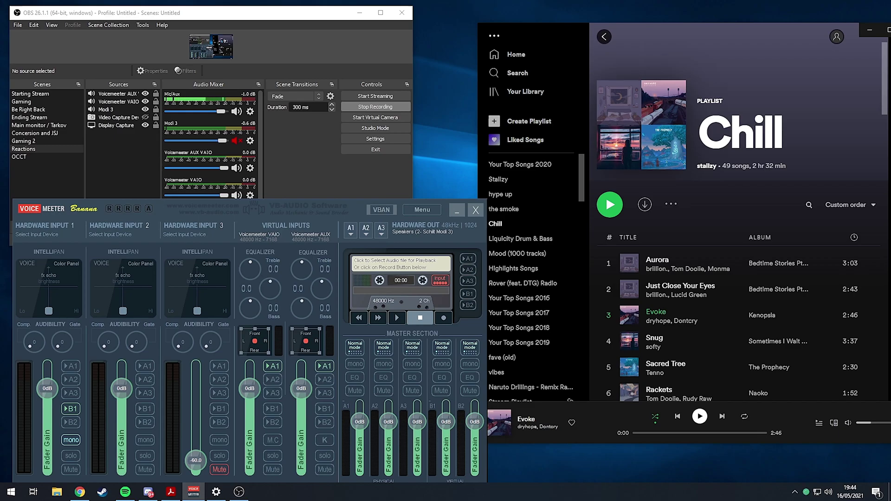
click(171, 492)
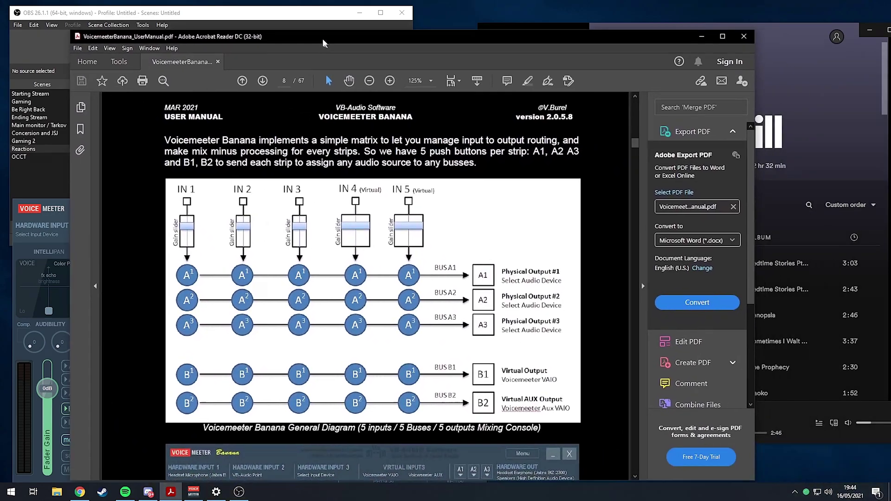
drag(323, 40, 281, 30)
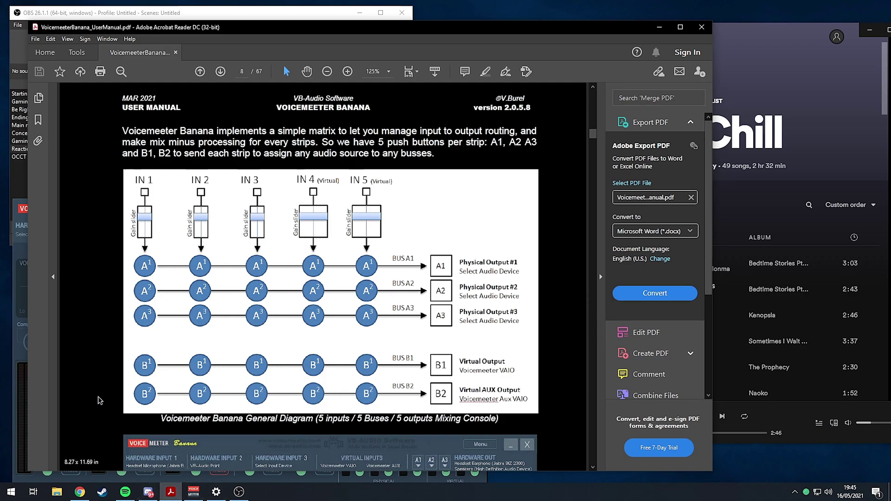
scroll(504, 374, down, 2)
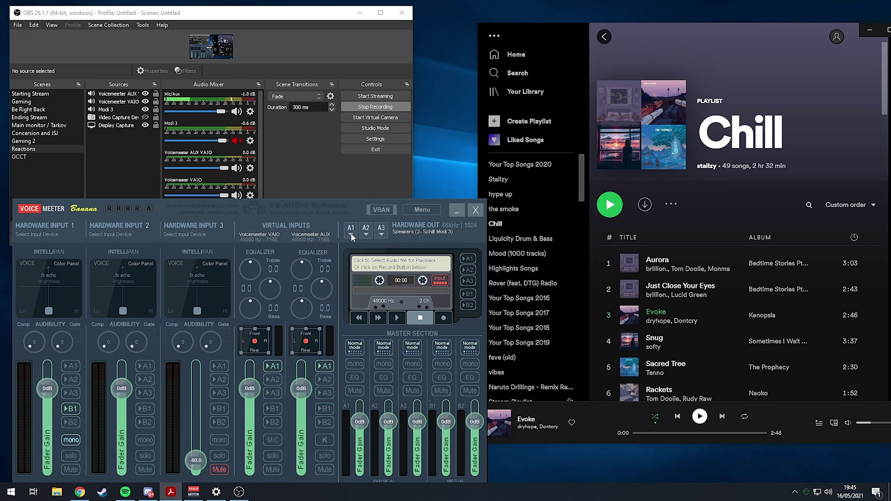
Step: Confirm A1 outputs to MME: Speakers (2- Schiit Modi 3), then bring the manual back up
click(351, 236)
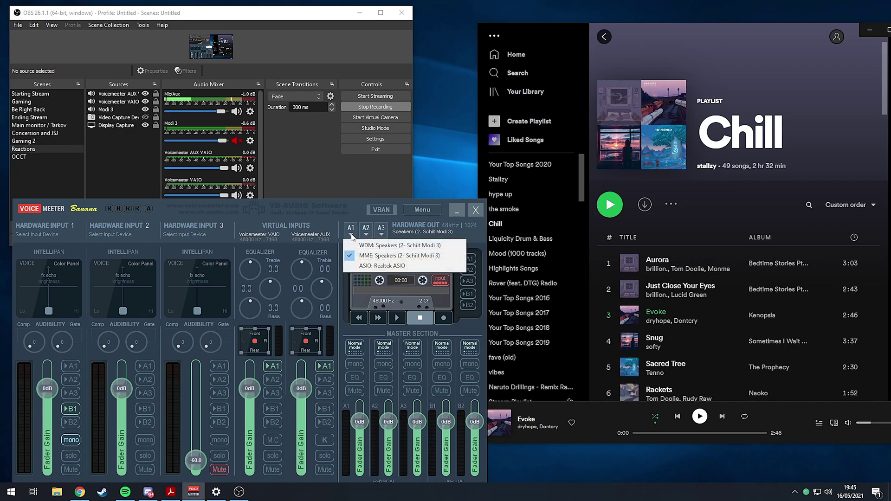
click(363, 256)
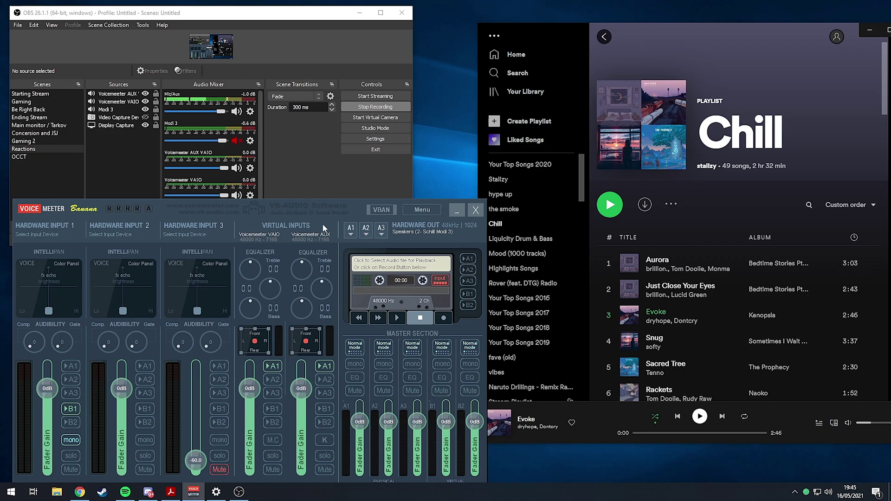
drag(321, 208, 329, 219)
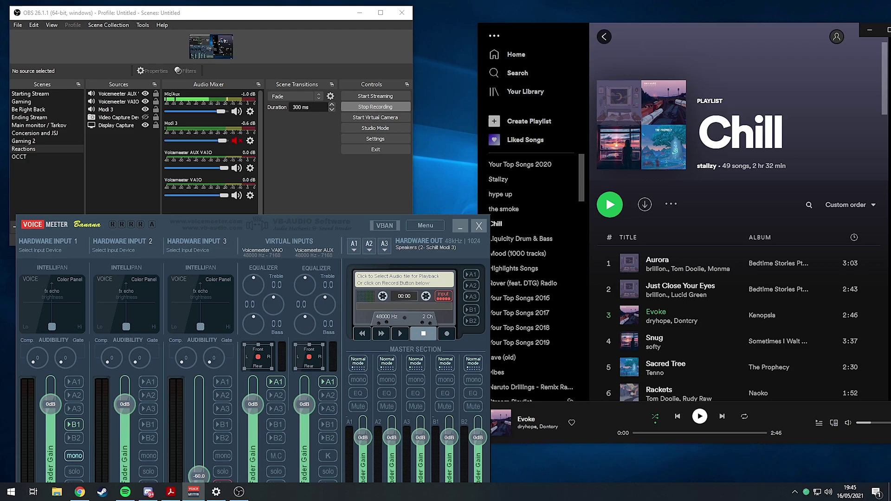
click(171, 492)
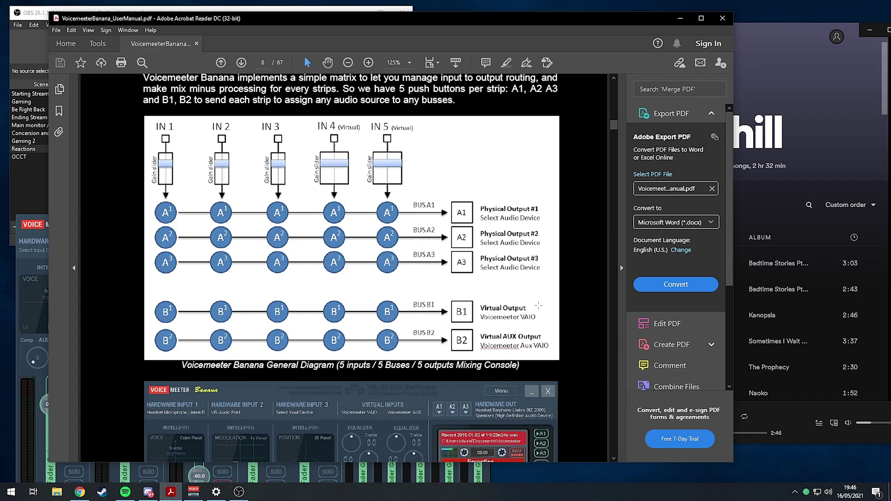
Step: Move the manual aside, bring Spotify's Chill playlist forward and check the taskbar sound menu
drag(381, 18, 889, 51)
click(877, 34)
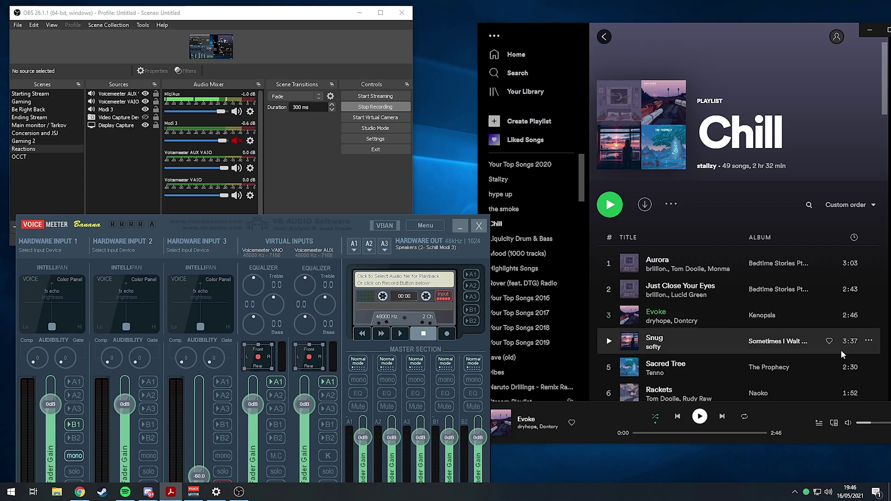
right_click(829, 492)
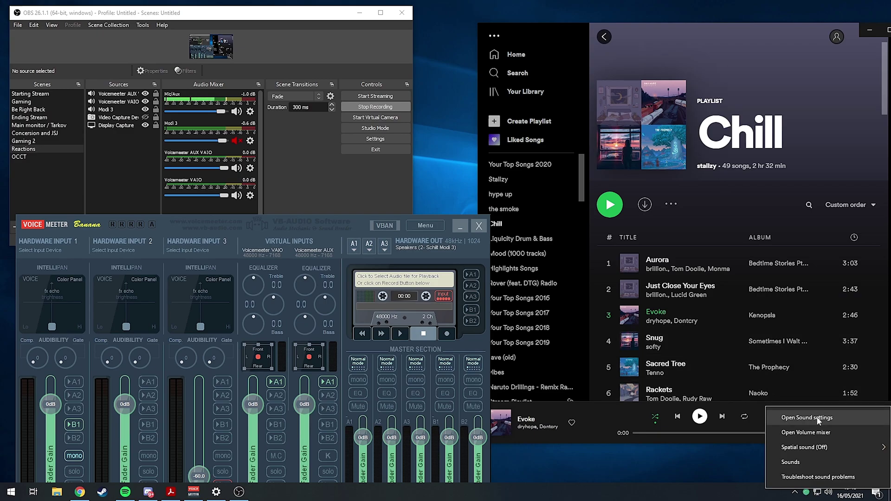
click(732, 489)
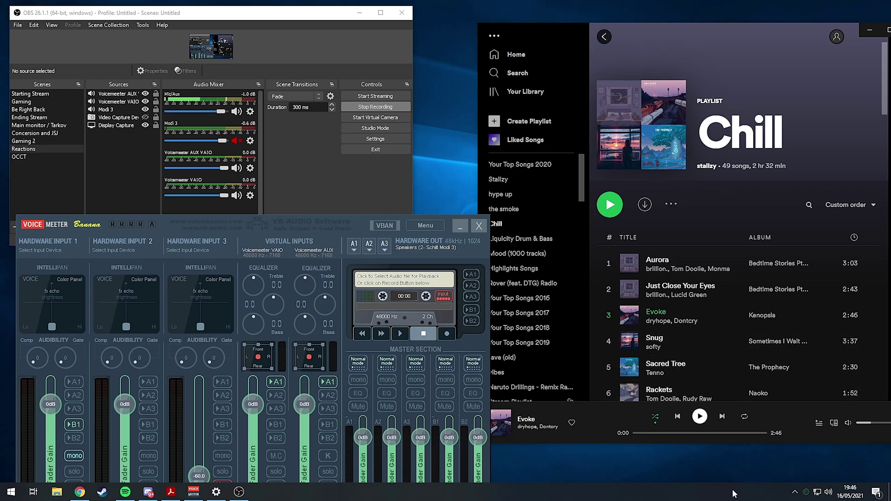
Step: Set Spotify Premium's output to VoiceMeeter Aux Input in App volume and device preferences
right_click(829, 493)
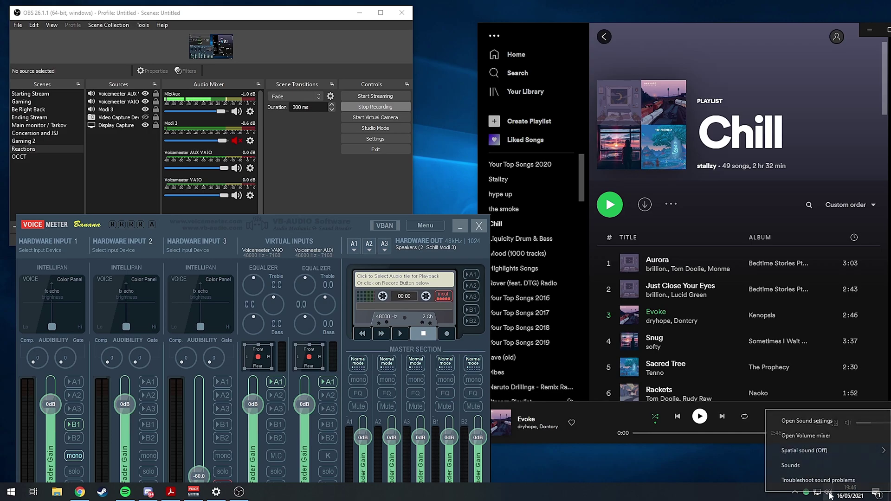
click(806, 422)
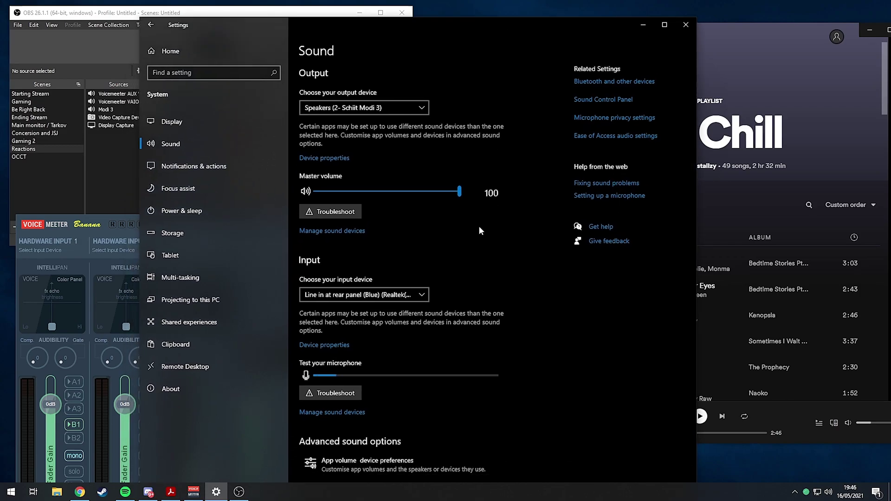
click(420, 471)
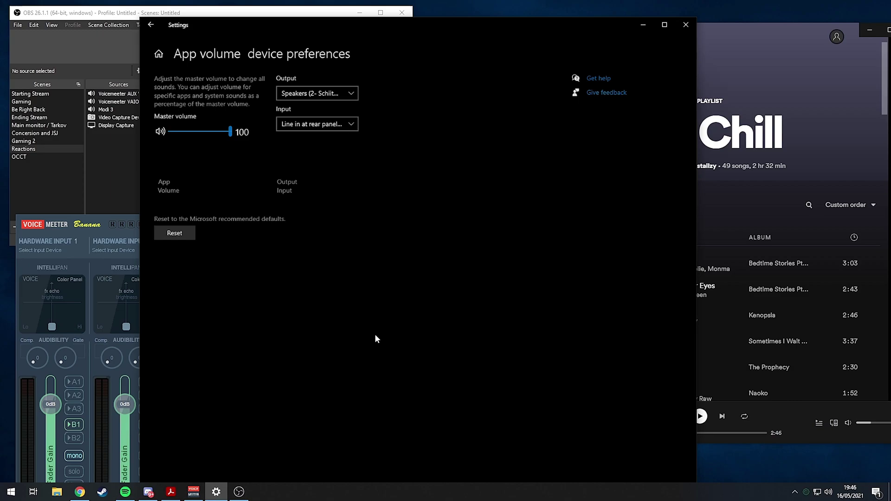
scroll(304, 274, down, 1)
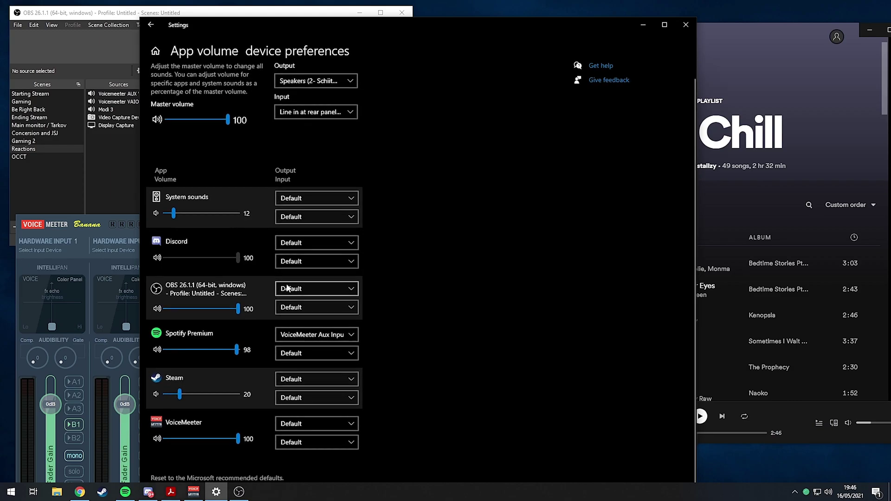
click(321, 338)
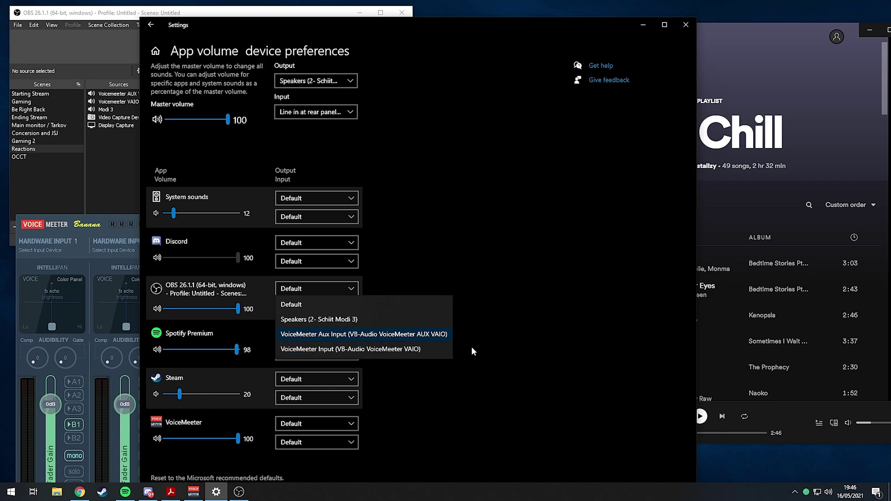
click(336, 334)
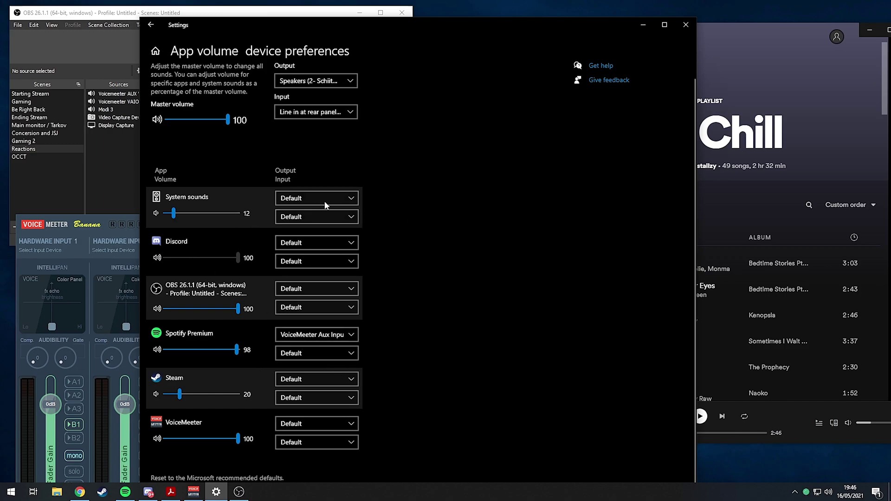
drag(392, 29, 374, 10)
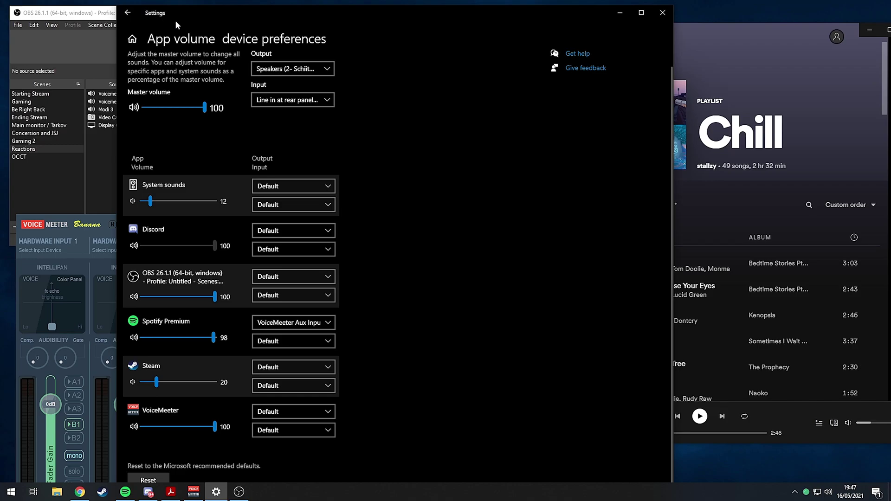
mouse_move(394, 13)
mouse_down()
mouse_move(376, 223)
mouse_move(404, 14)
mouse_up()
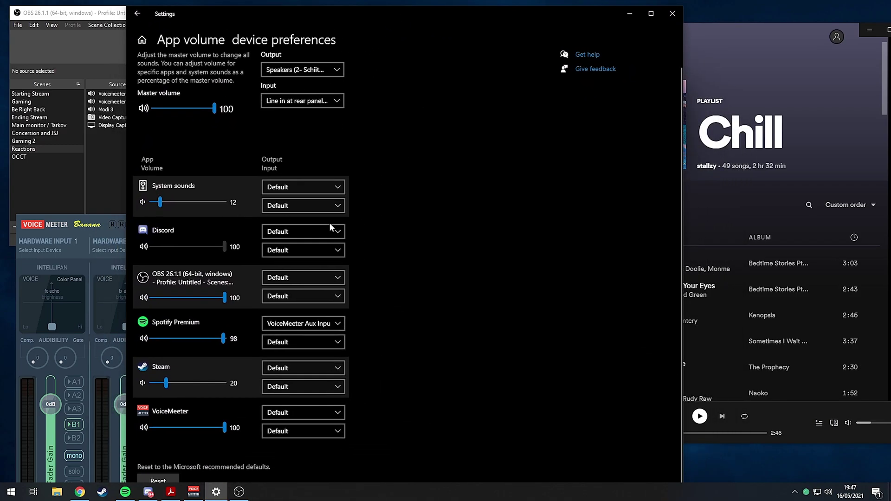
Step: Test audio by playing Evoke from the Chill playlist and pausing it at 0:10
click(628, 13)
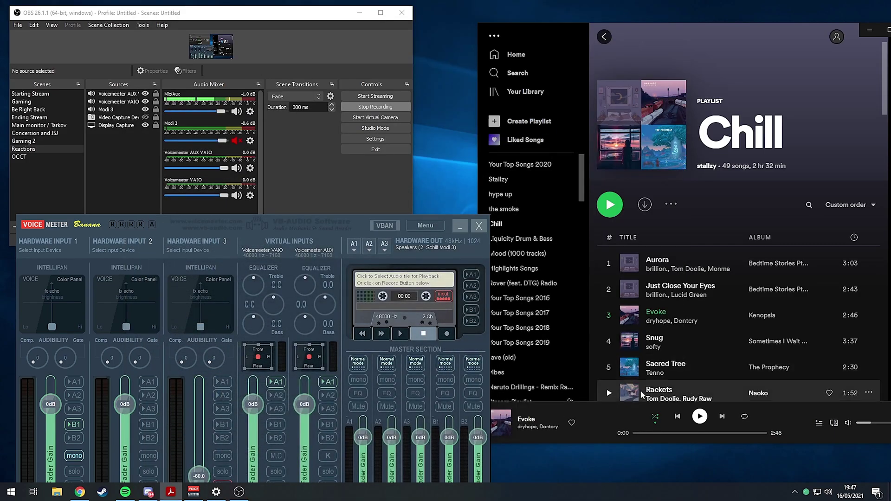
click(701, 416)
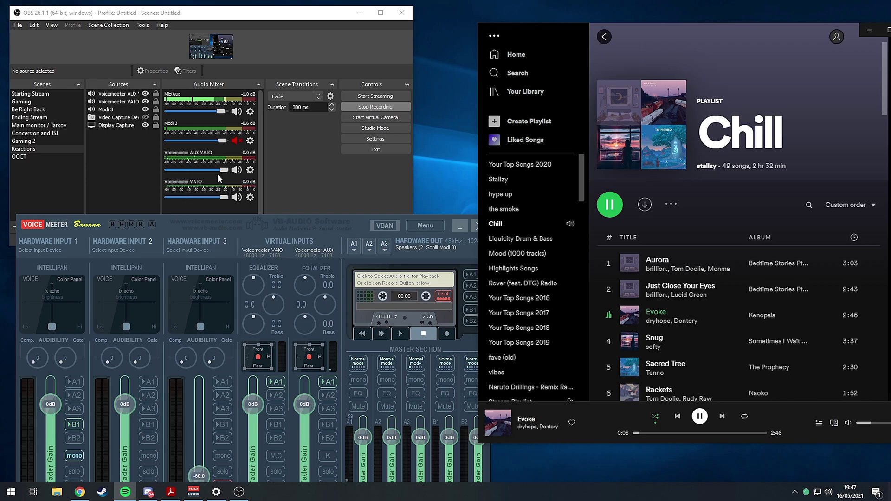
click(700, 416)
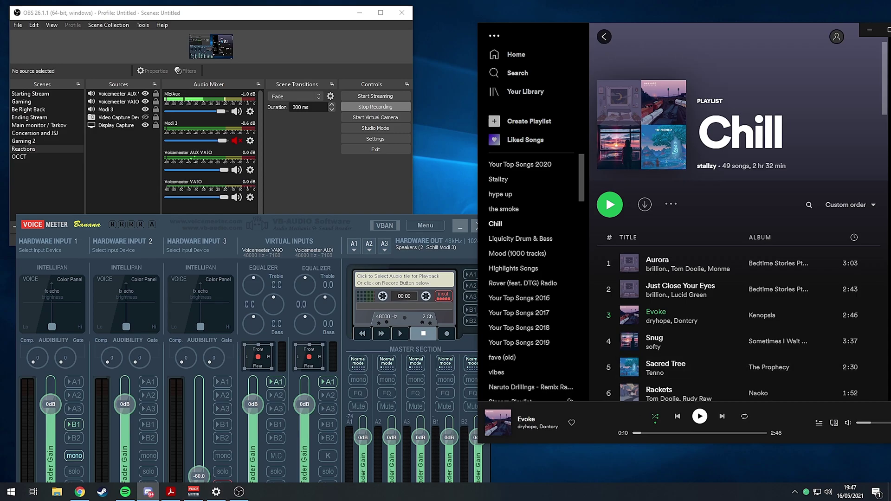
click(149, 491)
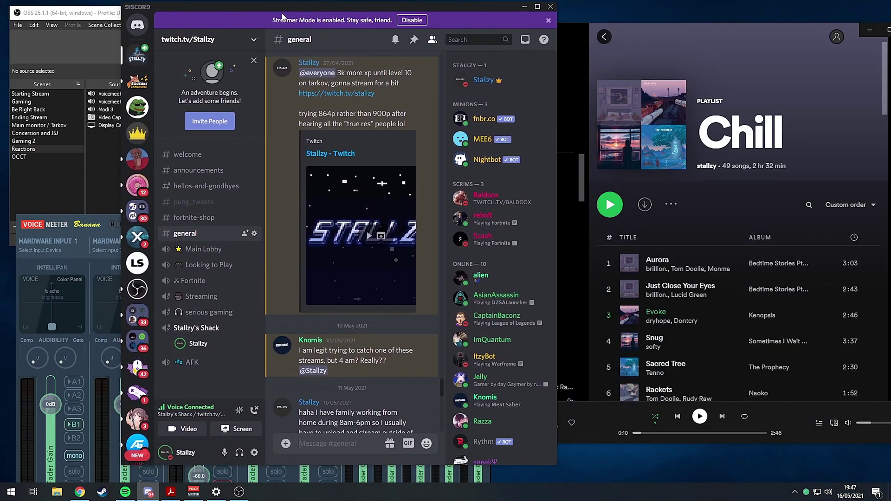
Step: Set Discord's Voice & Video output device to VoiceMeeter Input (VB-Audio VoiceMeeter VAIO)
click(254, 452)
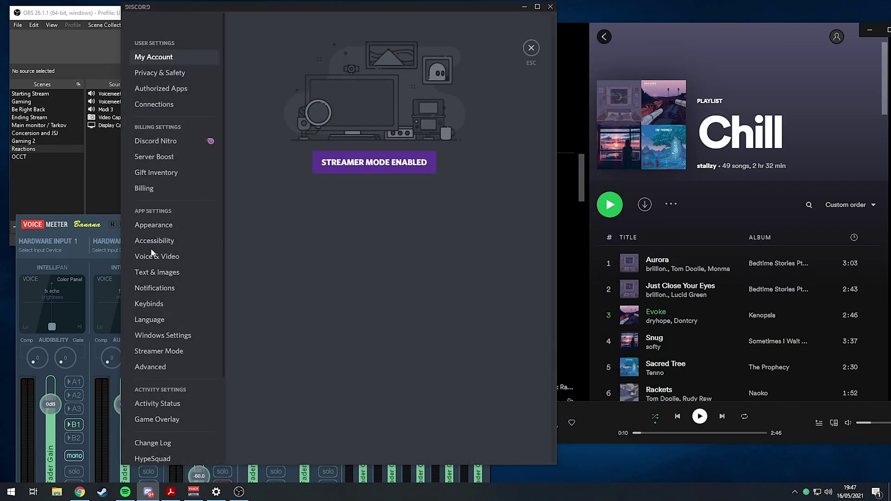
click(170, 257)
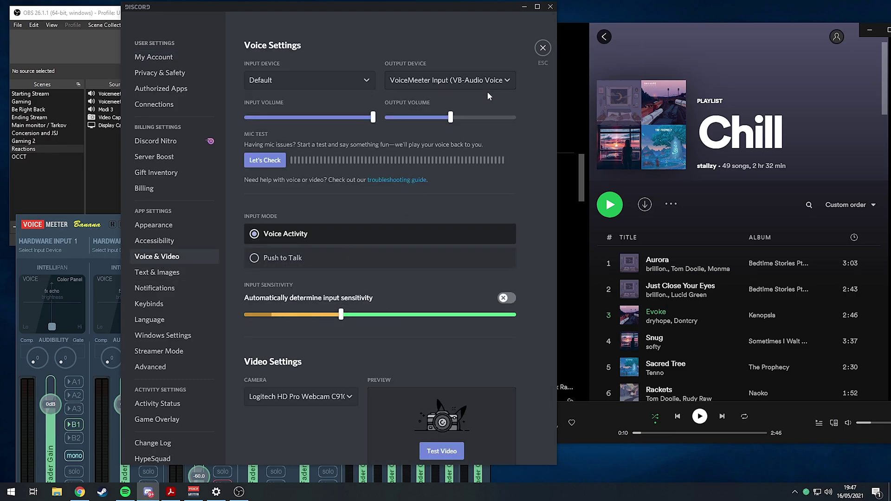
click(506, 82)
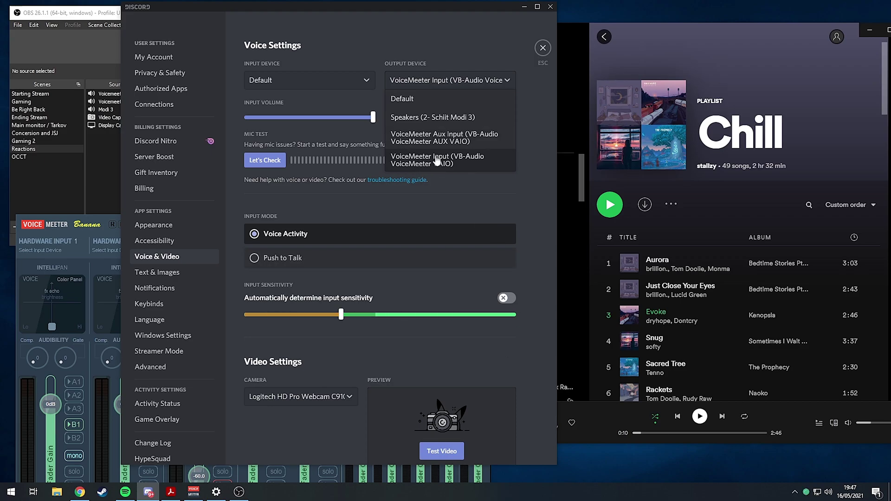
Step: Have Rythm instant-play 'castlevania is you' from Chrome so the bot joins voice
click(546, 54)
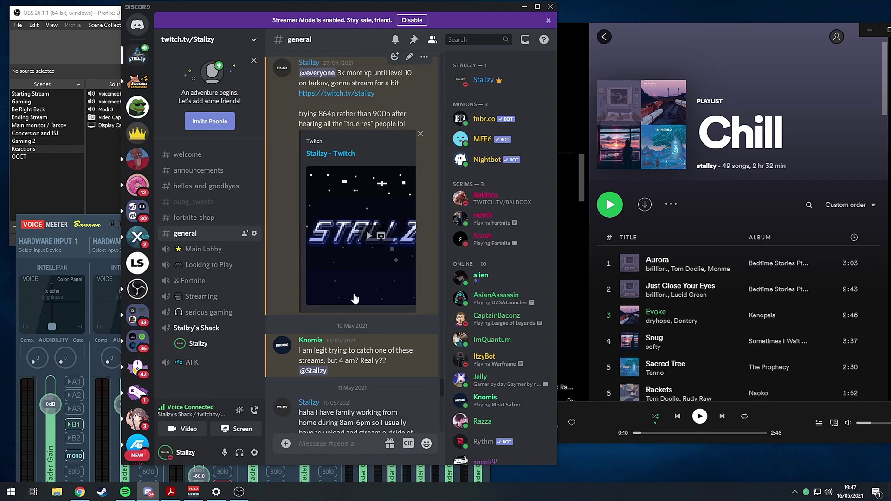
click(82, 495)
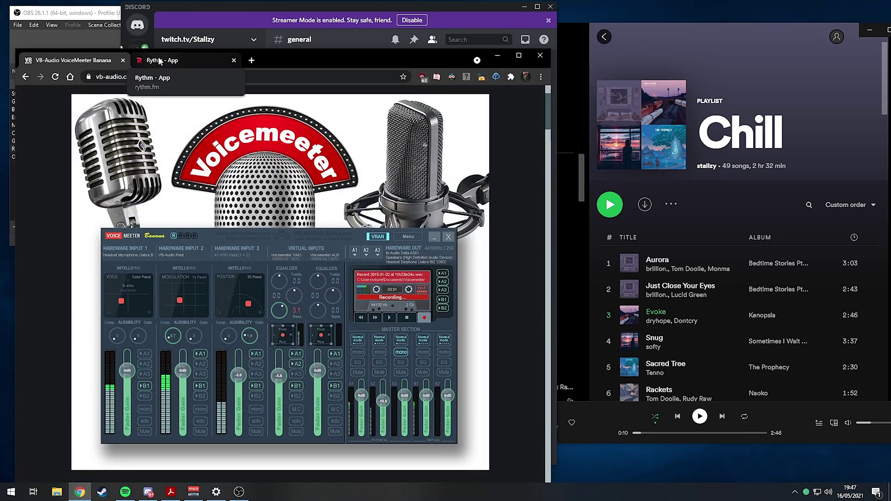
click(181, 65)
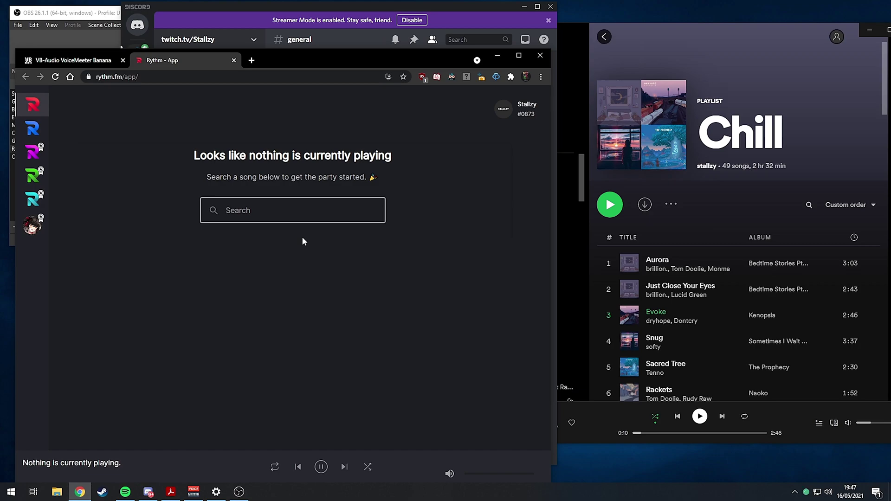
text(castleva)
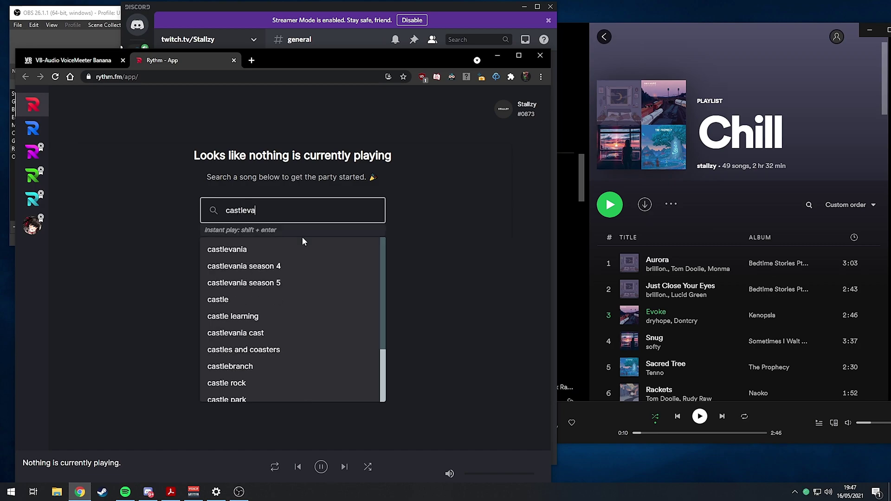
text(nia is you)
key(Return)
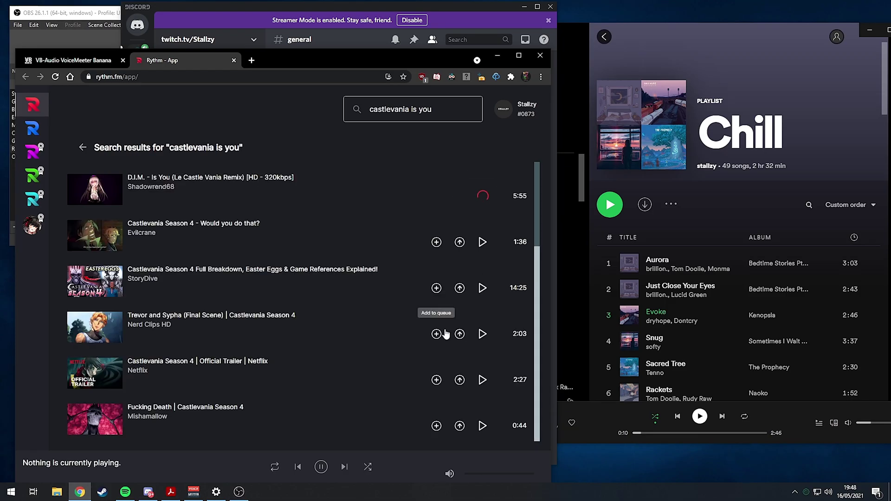
drag(430, 57, 890, 464)
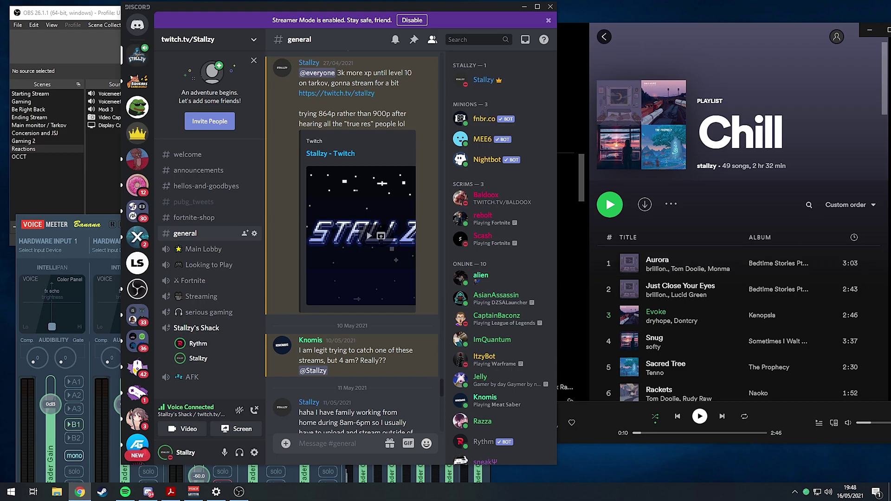
Step: Move Discord right and Spotify aside to uncover OBS's audio mixer and Voicemeeter
drag(442, 10, 757, 39)
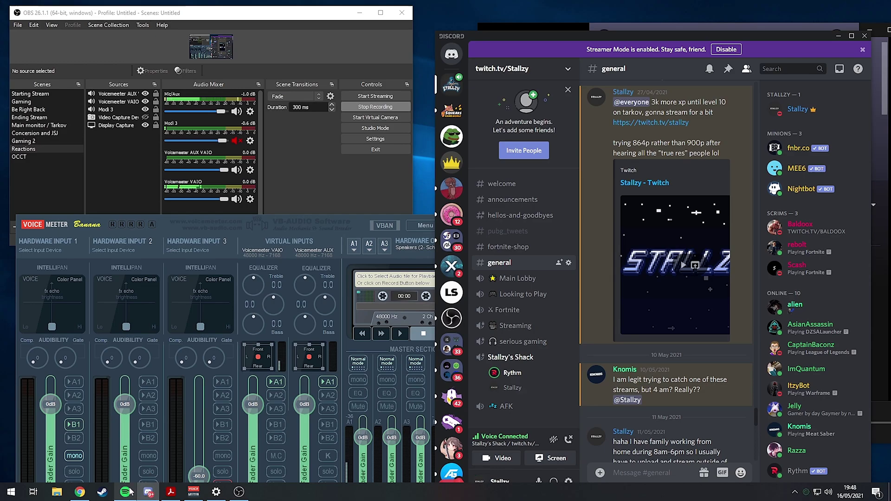
mouse_move(126, 487)
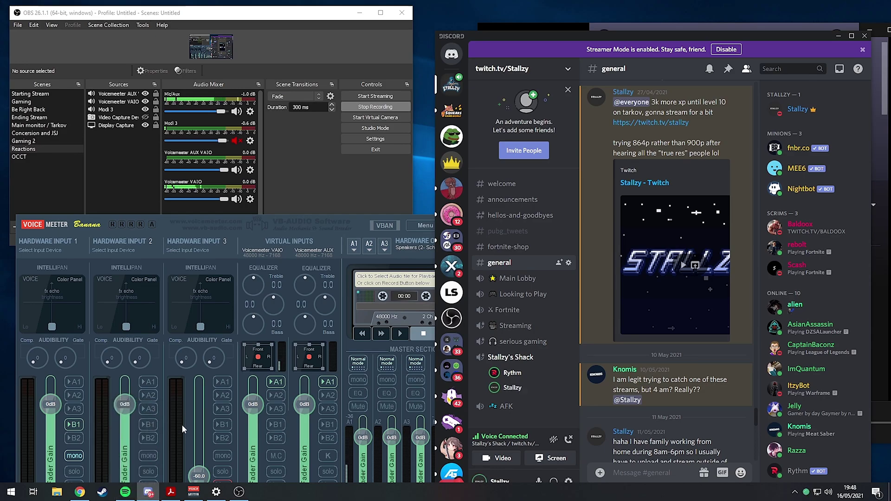
click(126, 491)
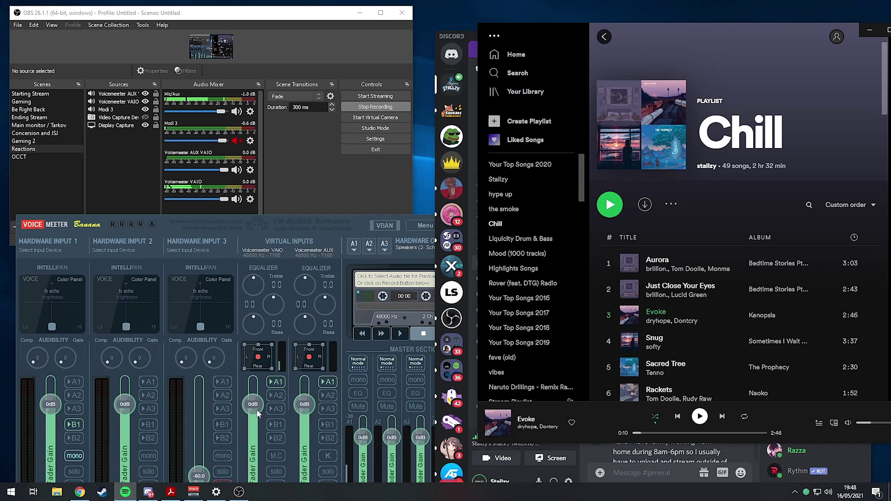
drag(715, 30, 541, 80)
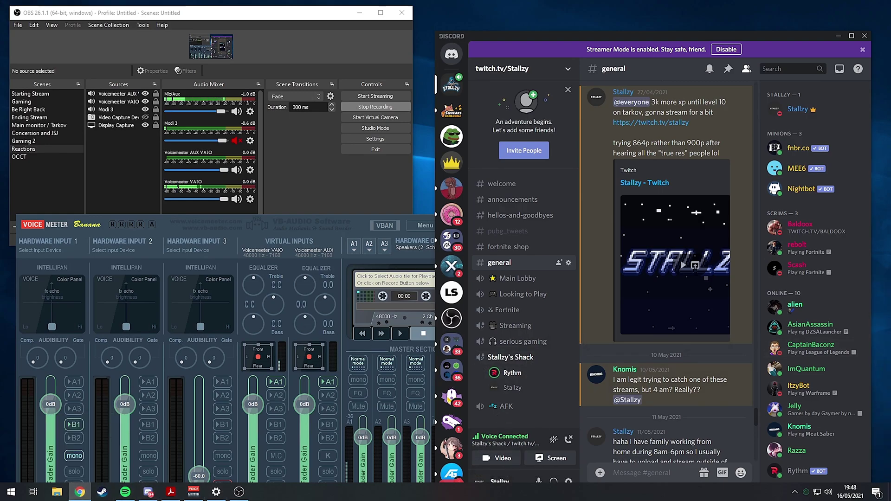
Step: Pause the Rythm test track in the browser, then minimise the browser
click(80, 492)
drag(646, 82, 305, 33)
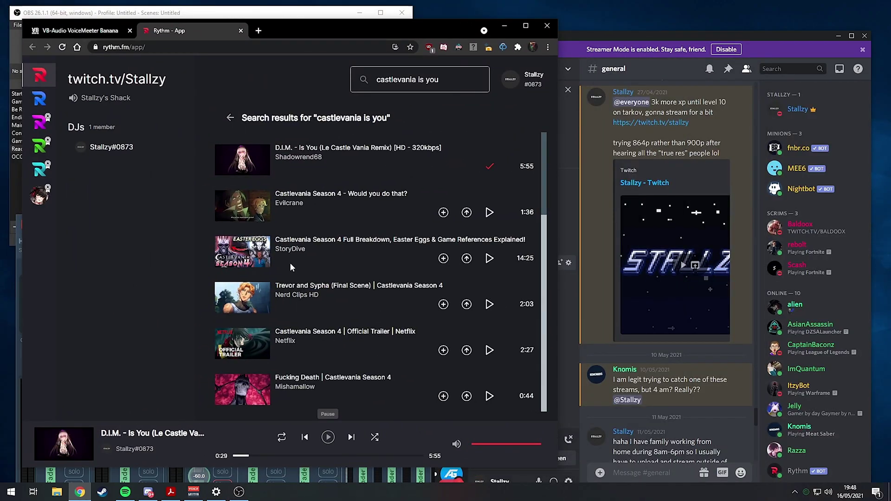
click(327, 437)
click(505, 25)
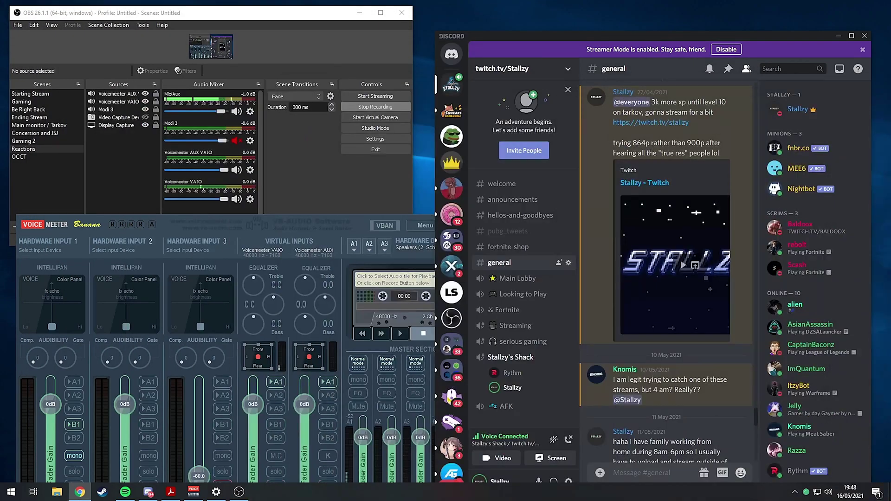
Step: Scroll Discord's general chat down and raise the Discord window beside OBS and Voicemeeter
scroll(666, 307, down, 2)
scroll(666, 308, down, 1)
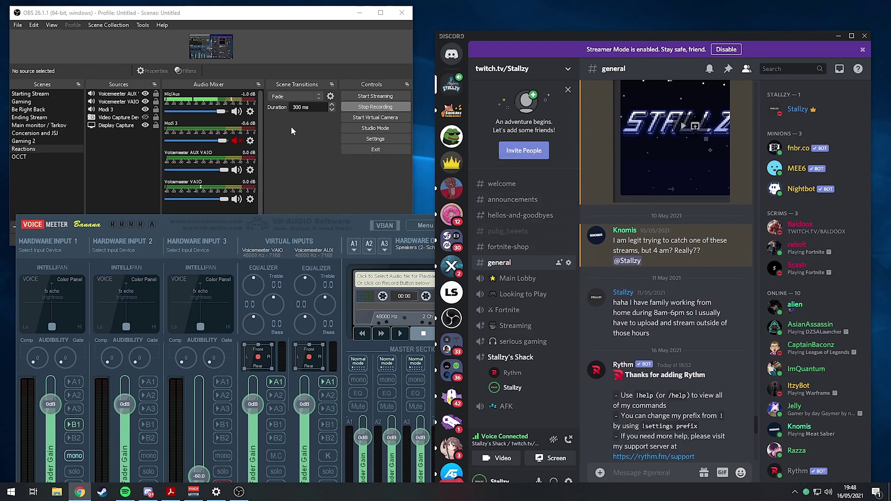
drag(503, 35, 496, 7)
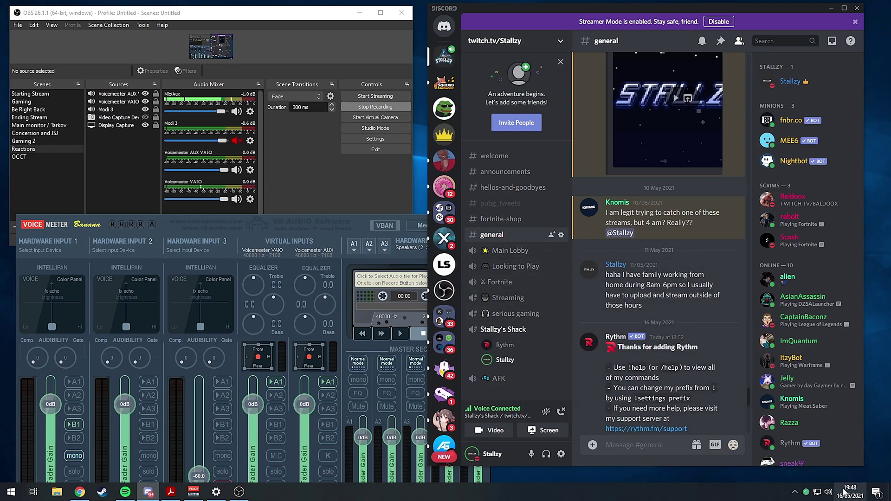
click(377, 139)
click(40, 53)
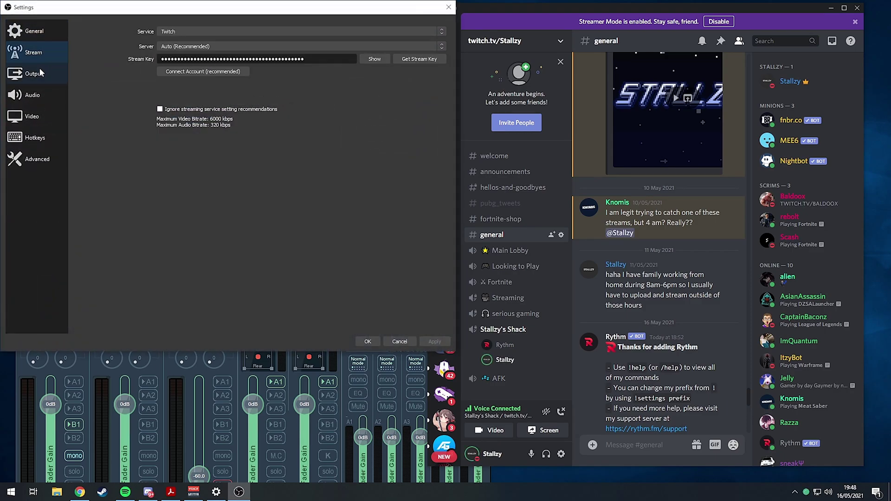
click(44, 76)
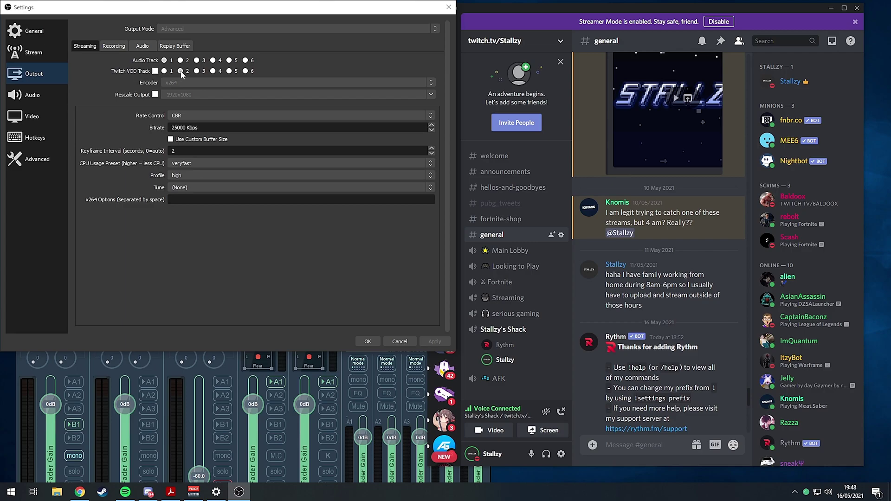
click(400, 342)
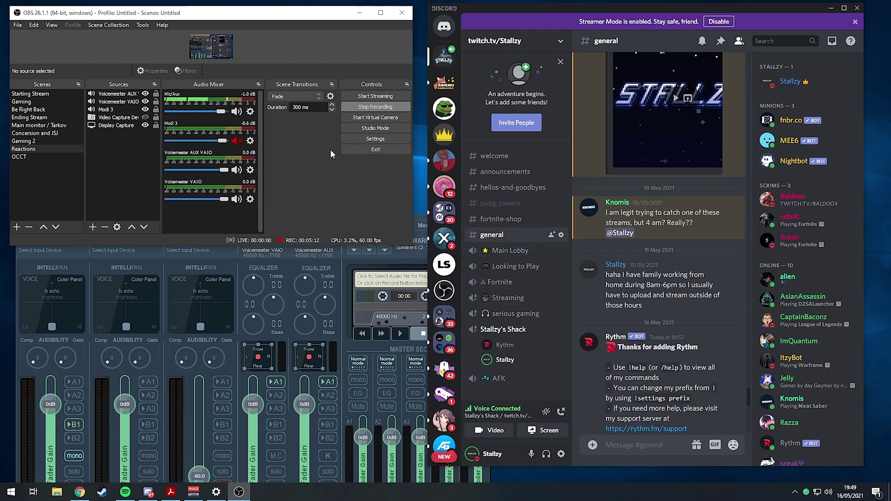
Step: Confirm VoiceMeeter Aux Input and VoiceMeeter Input show Ready in the Playback list, then move Settings aside
right_click(831, 493)
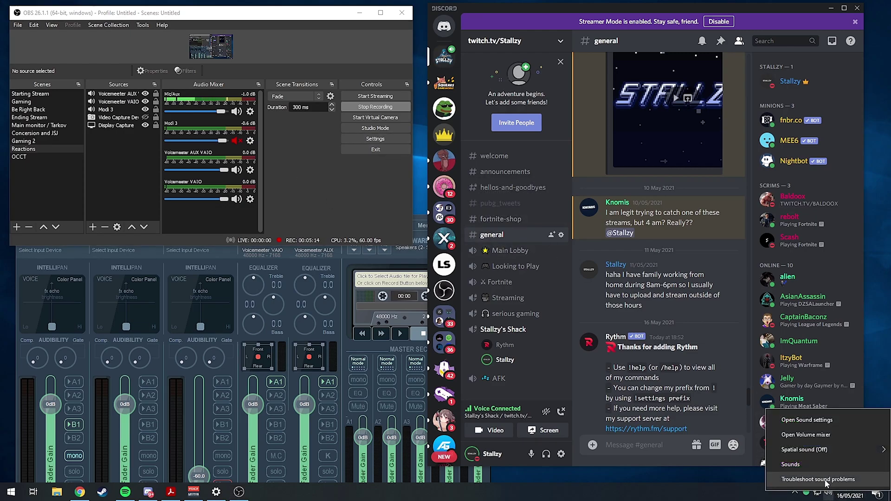
click(804, 421)
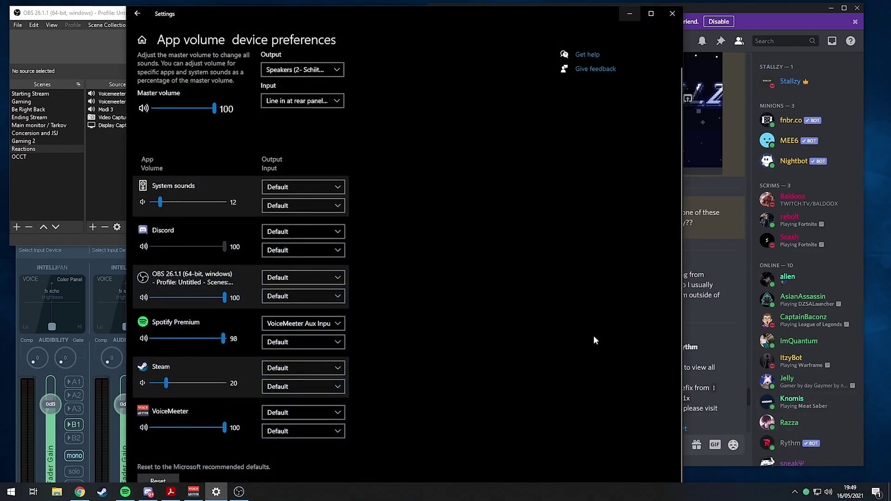
click(578, 89)
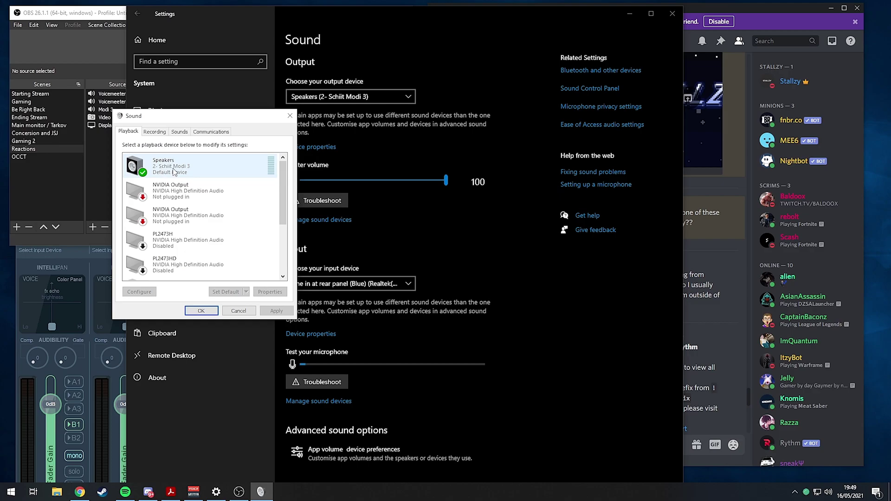
drag(283, 181, 282, 229)
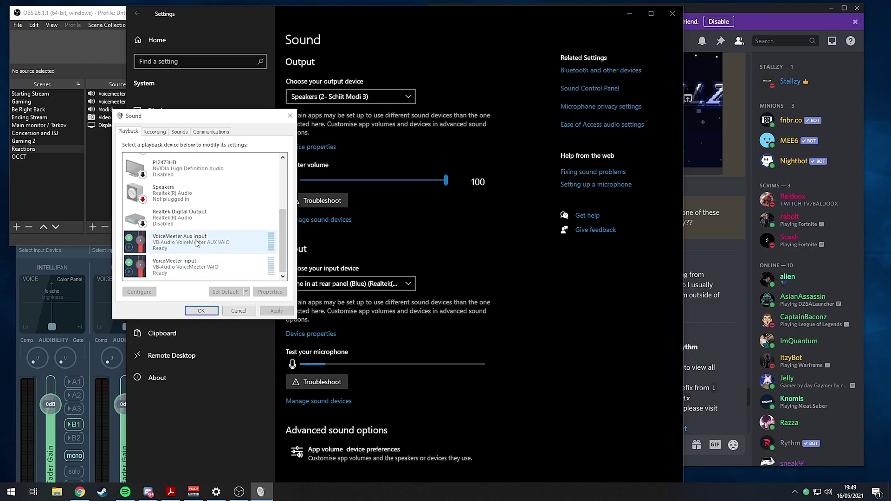
click(290, 115)
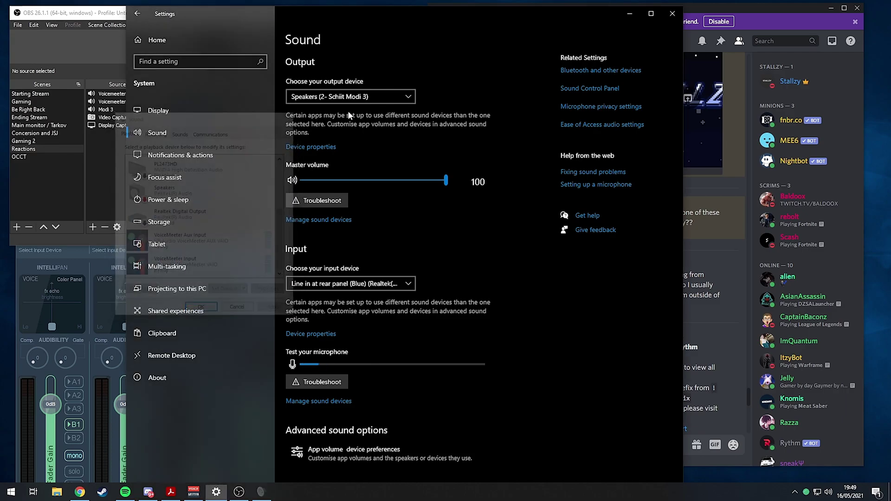
drag(601, 20, 622, 84)
Step: Close Sound settings, put Voicemeeter beside OBS, and dismiss OBS's Advanced Audio Properties
click(693, 77)
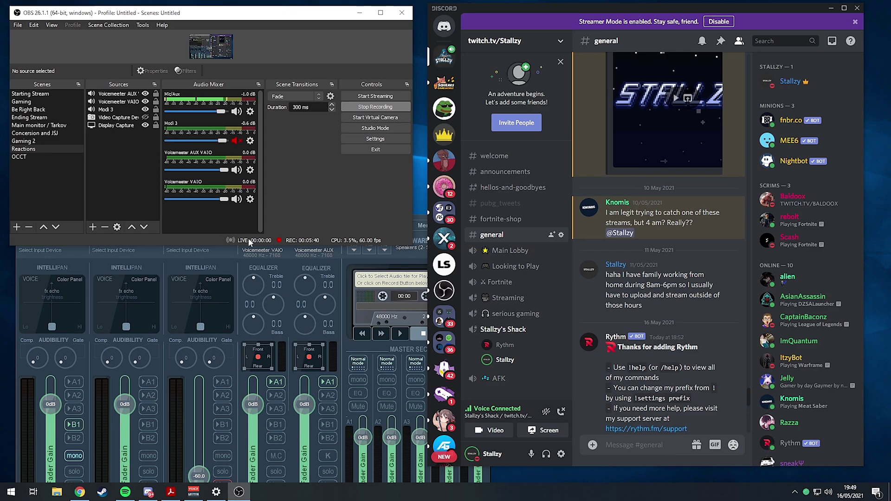
click(226, 247)
drag(235, 225, 244, 107)
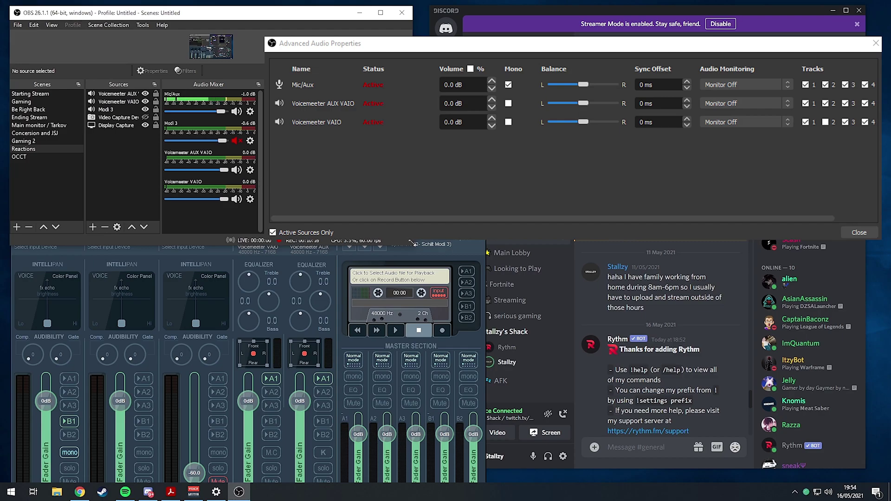
key(Escape)
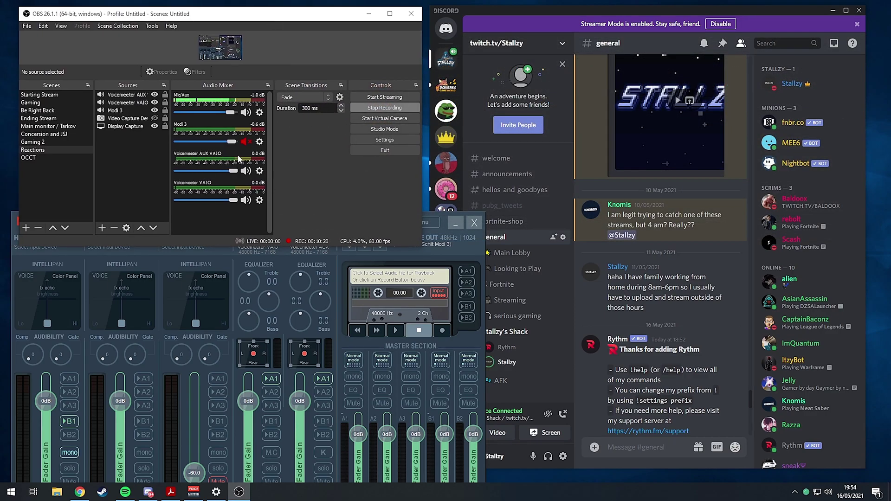
Step: Open the Sound Control Panel's Playback device list and centre it on screen
right_click(828, 492)
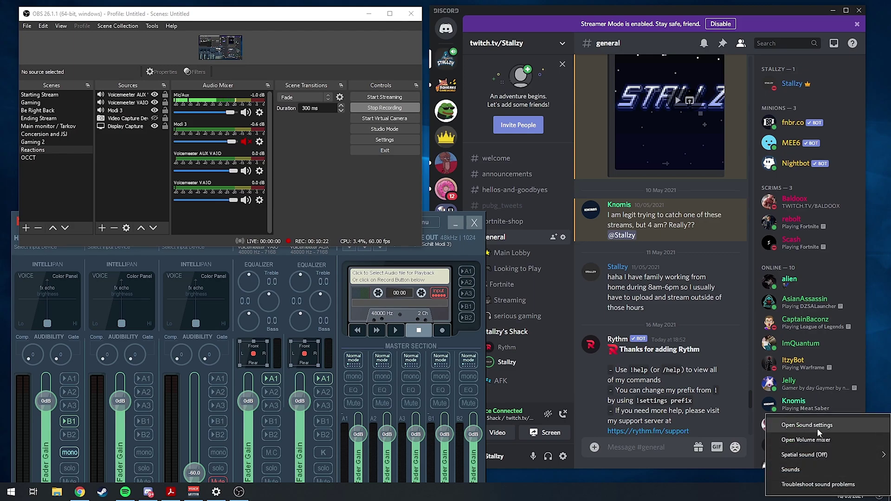
click(818, 429)
click(608, 151)
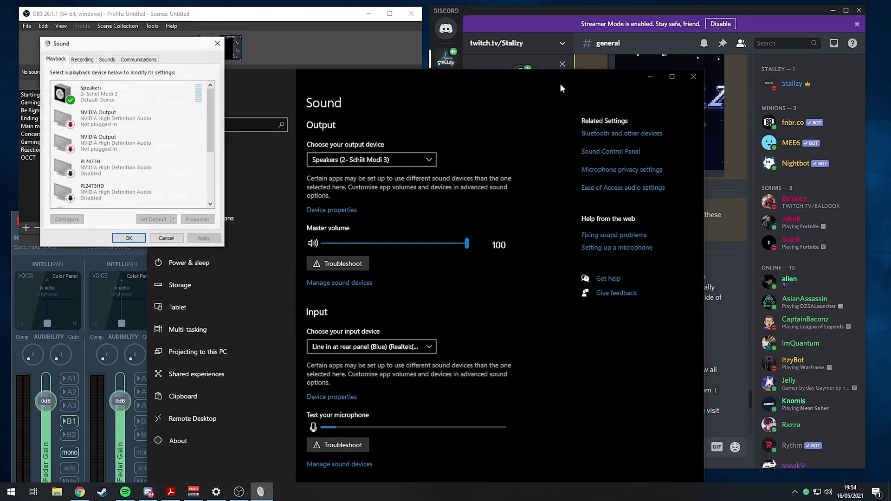
drag(560, 82, 373, 319)
drag(136, 45, 398, 66)
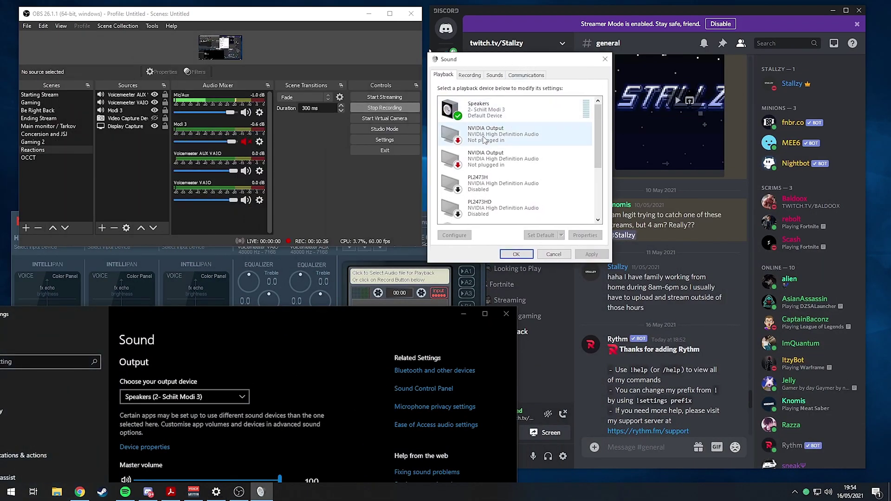
scroll(492, 186, down, 4)
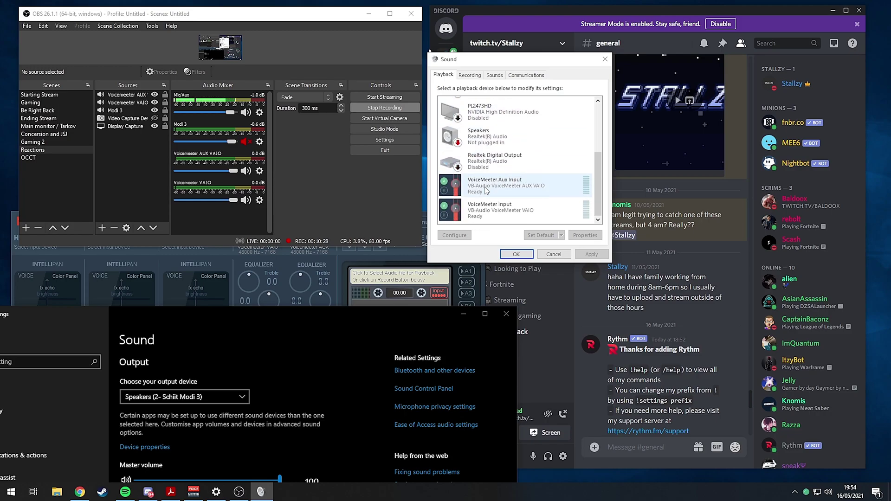
Step: Make VoiceMeeter Aux Input the default playback device instead of Speakers, then minimise Settings
right_click(476, 181)
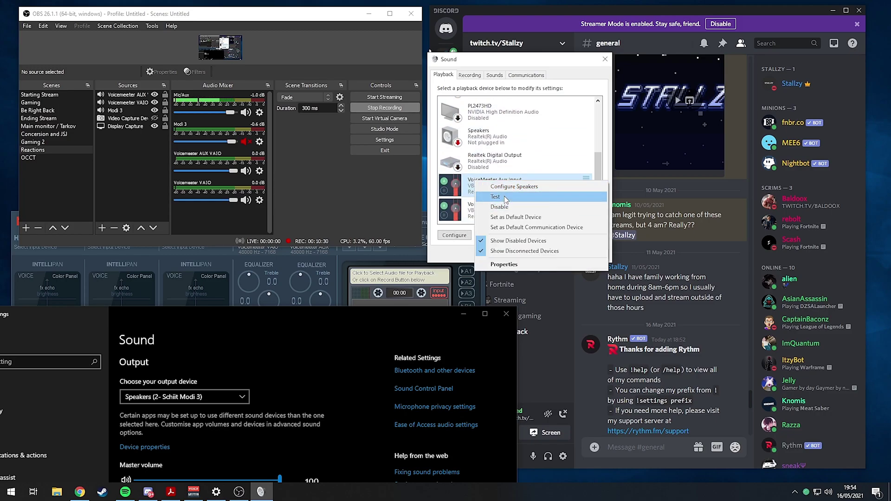
click(516, 217)
right_click(521, 184)
click(511, 188)
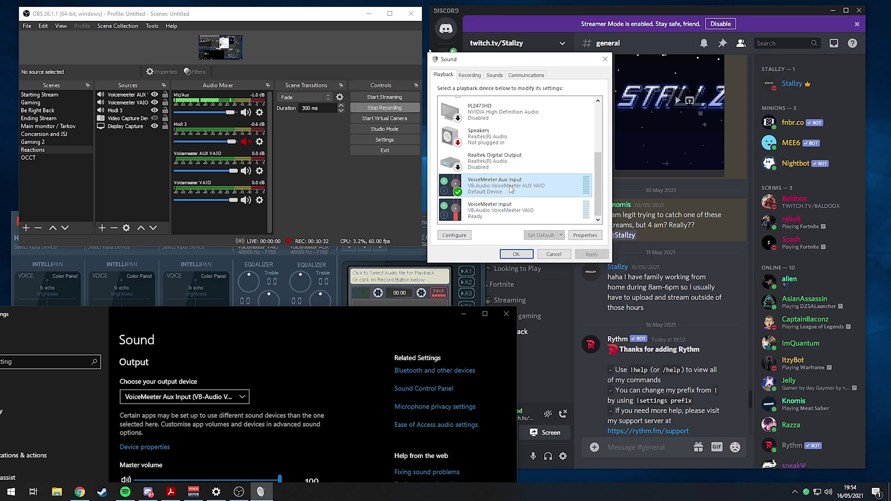
scroll(511, 189, up, 4)
right_click(481, 108)
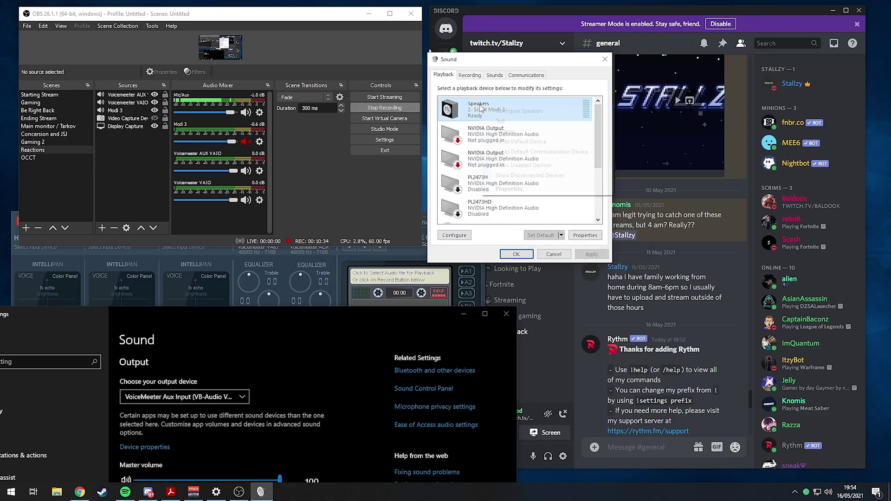
click(452, 111)
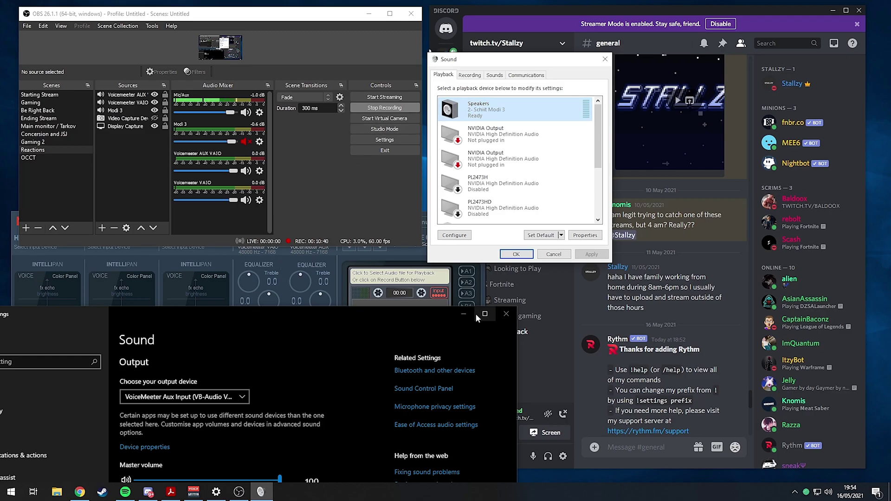
click(461, 314)
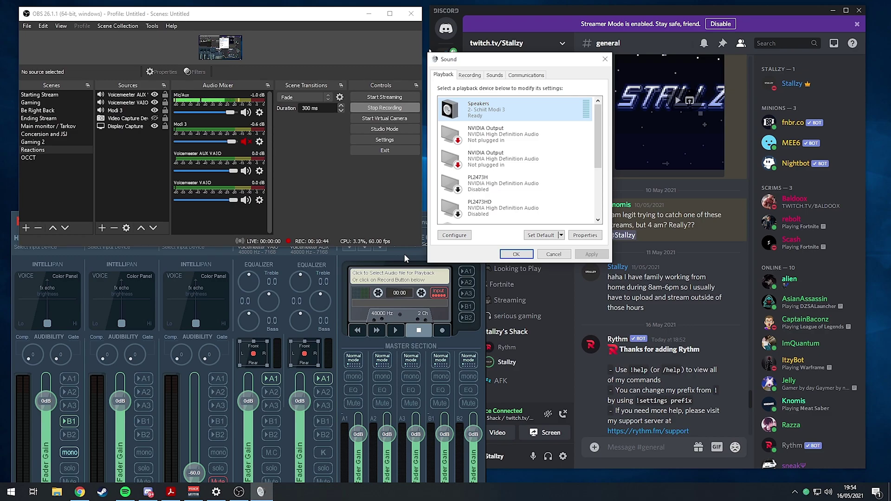
Step: Raise the Voicemeeter Banana mixer and drag it down and left beneath OBS
drag(316, 292, 339, 163)
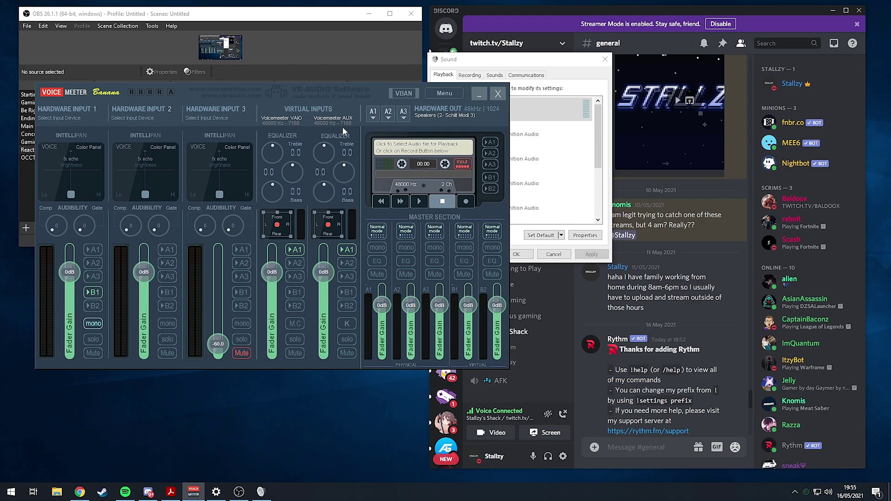
drag(338, 93, 326, 206)
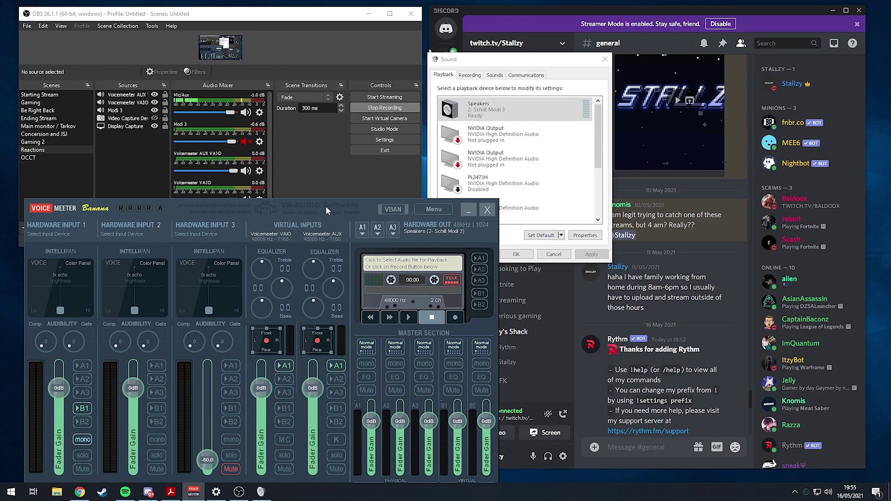
drag(325, 206, 320, 265)
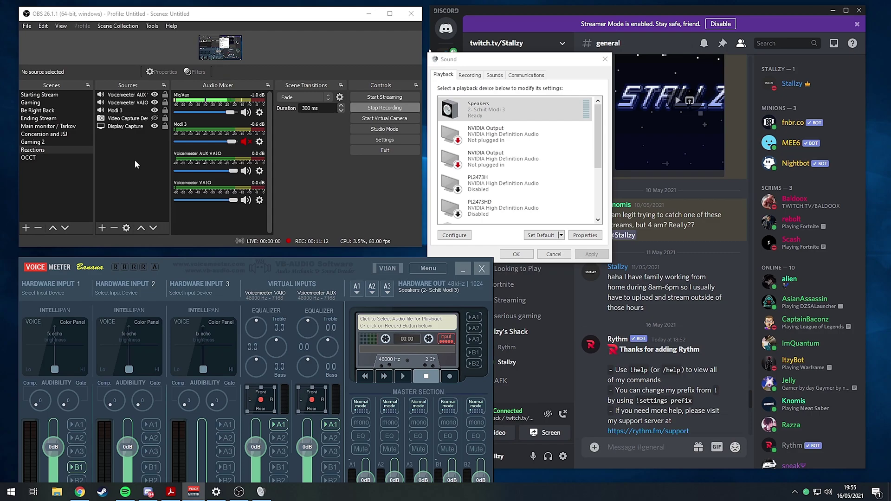
right_click(134, 105)
click(102, 228)
click(102, 227)
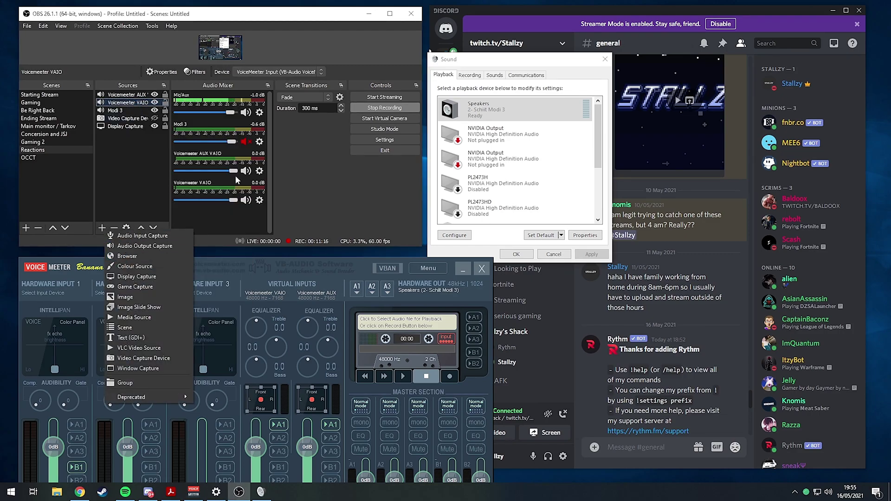
click(130, 158)
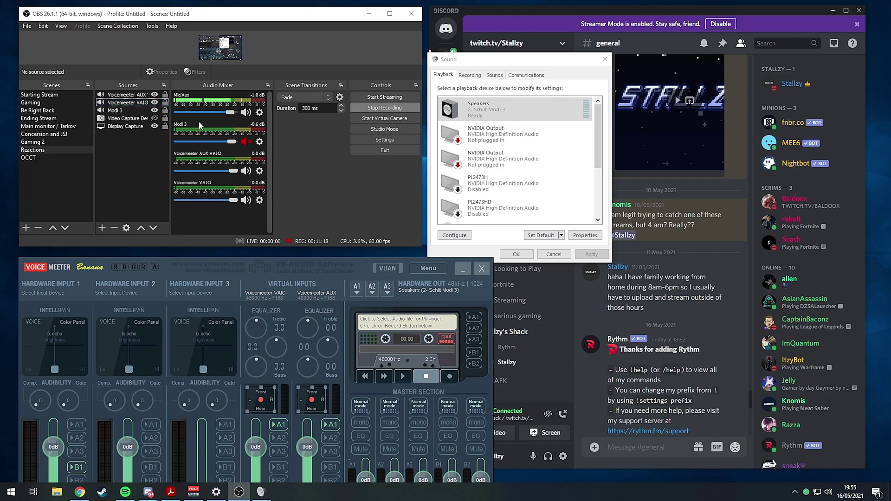
click(260, 174)
click(293, 266)
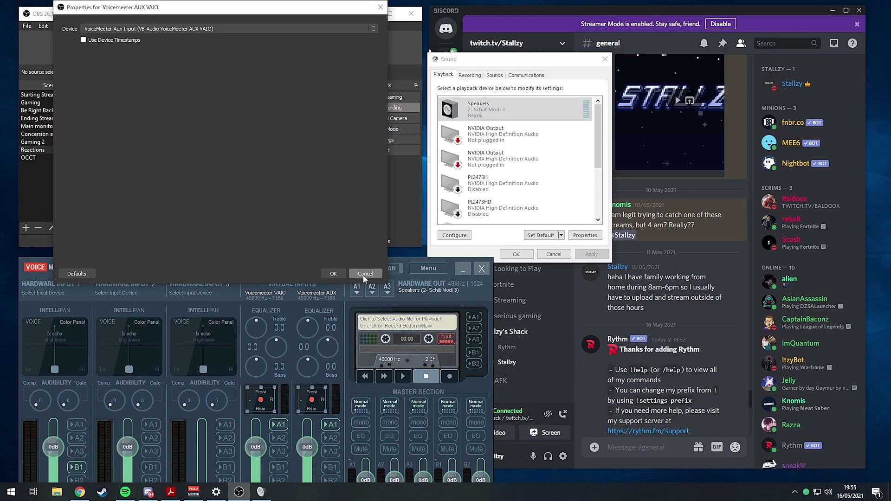
click(342, 274)
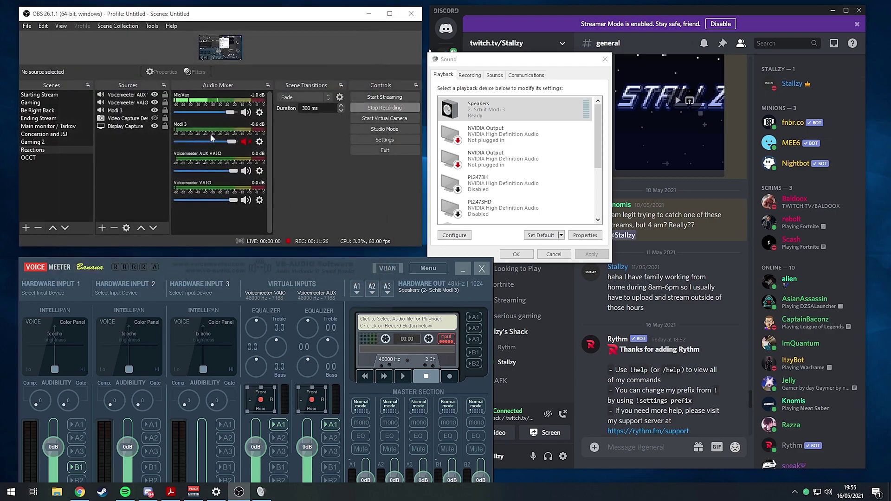
click(259, 171)
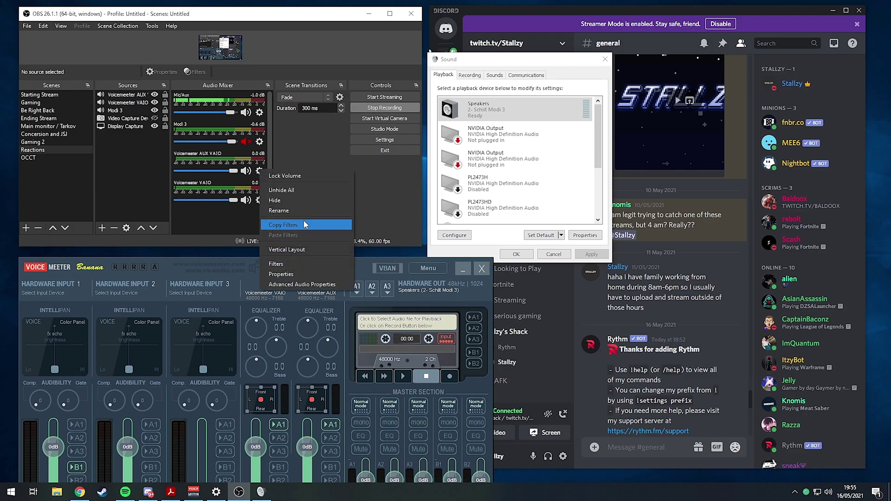
click(292, 273)
click(362, 273)
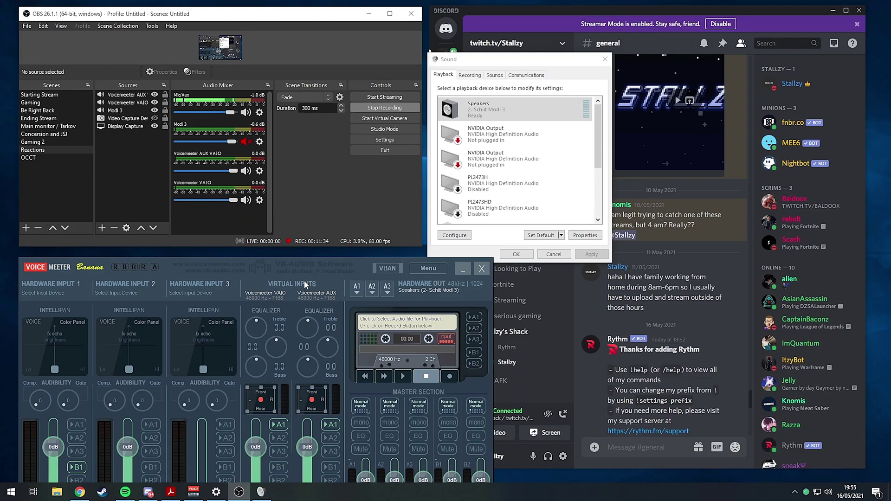
drag(246, 261, 239, 252)
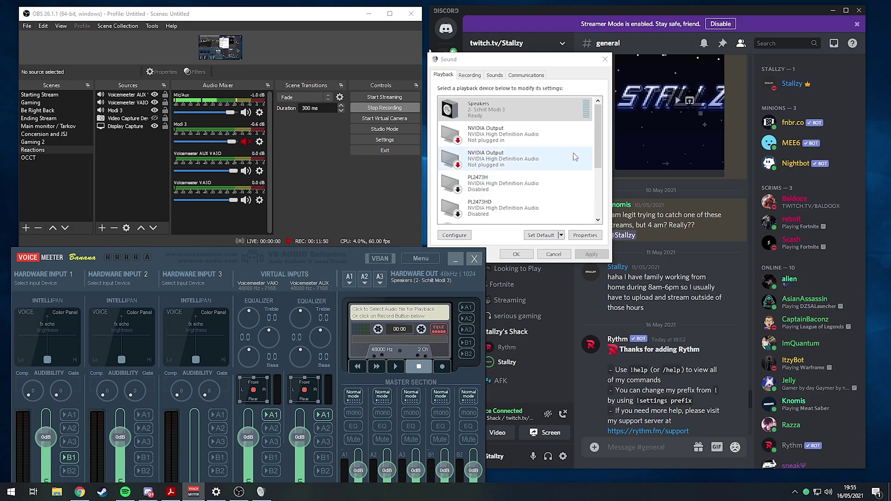
drag(599, 155, 600, 204)
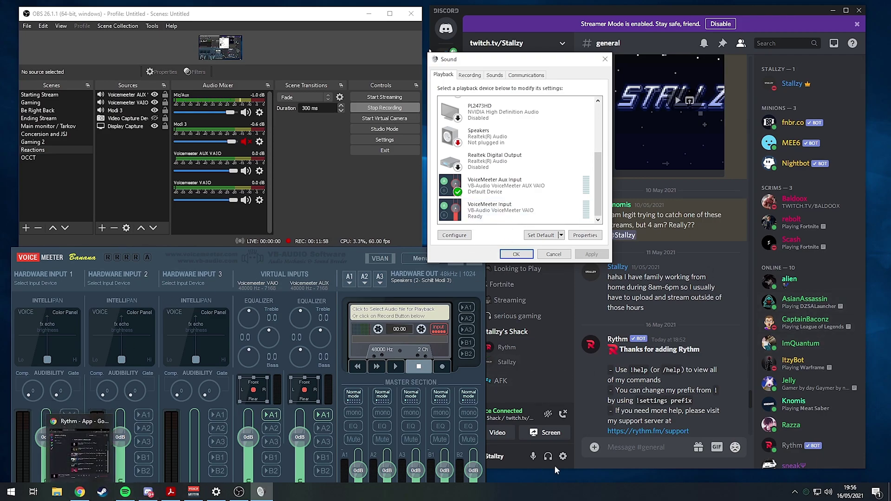
click(563, 456)
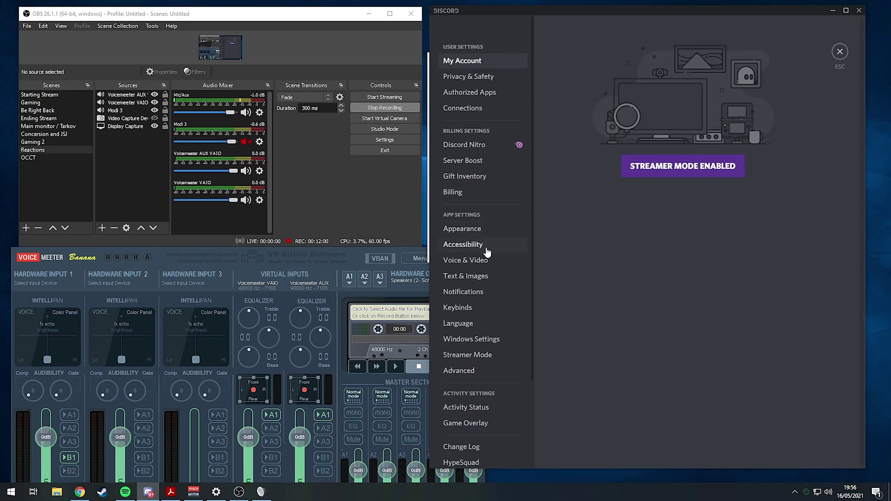
Step: Keep Discord's Voice & Video output device on VoiceMeeter Aux Input and close User Settings
click(475, 259)
click(759, 84)
click(766, 141)
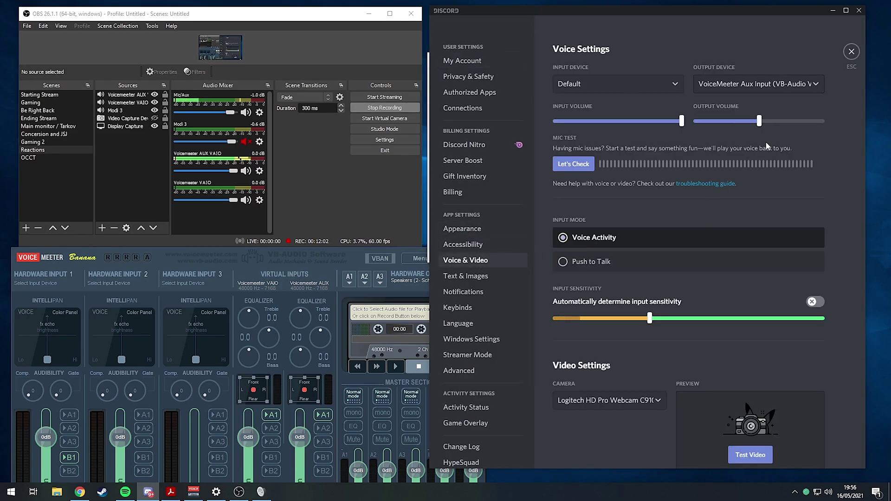
click(851, 52)
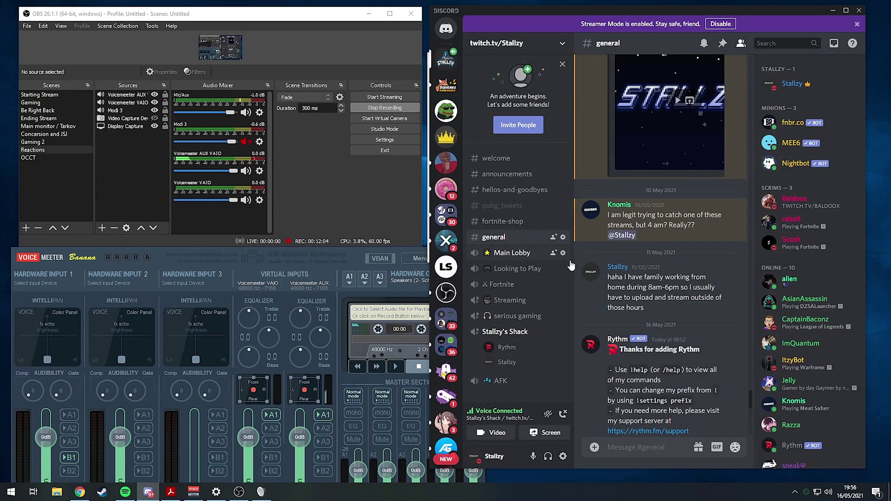
Step: Recheck the output device, return to #general, and bring up Windows Sound settings
click(563, 456)
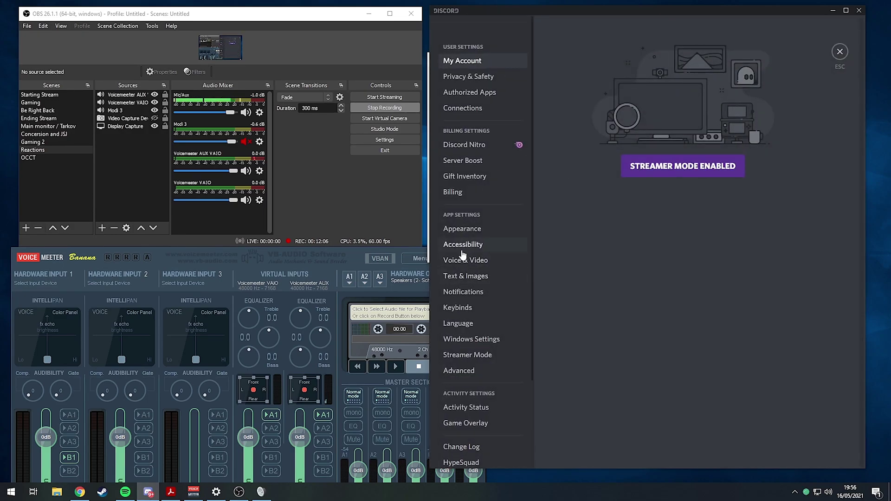
click(465, 260)
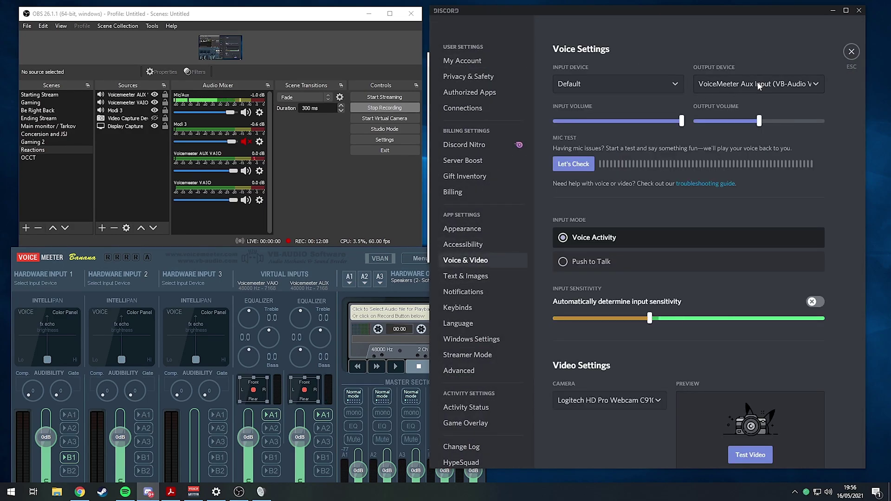
click(769, 87)
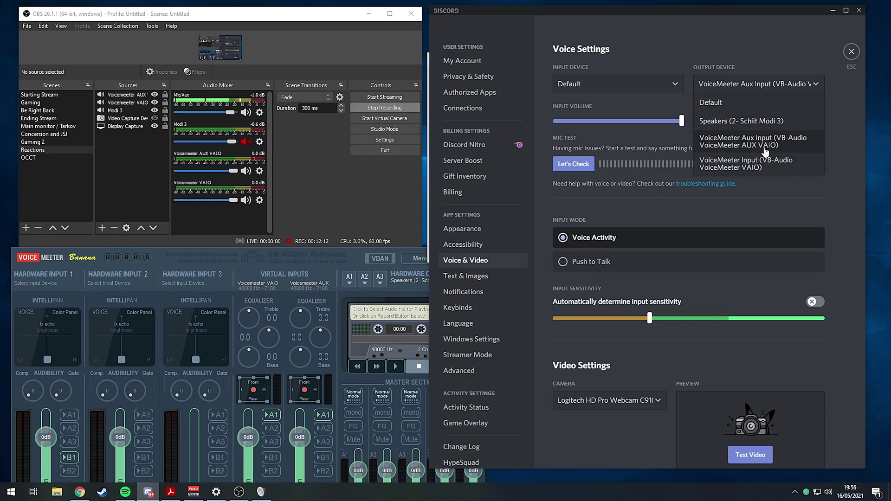
click(851, 51)
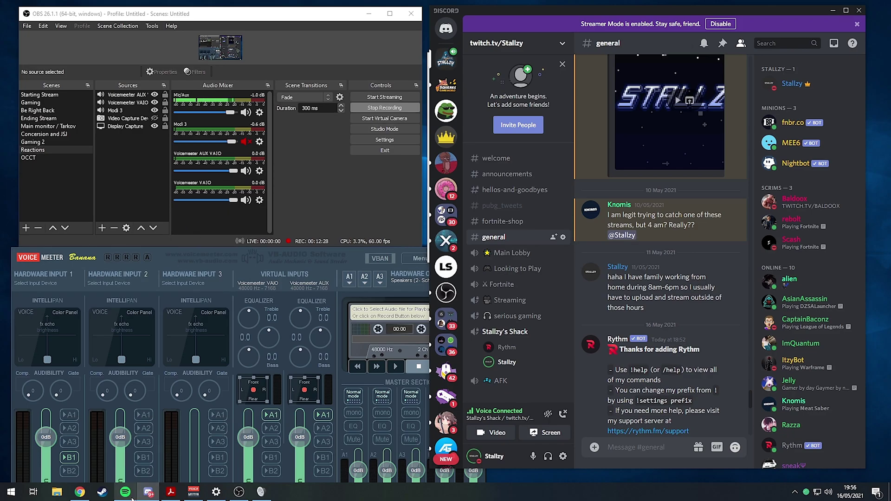
click(217, 492)
Step: Set Spotify Premium's output to VoiceMeeter Input (VAIO) in App volume preferences, then minimise Settings
drag(262, 335, 333, 7)
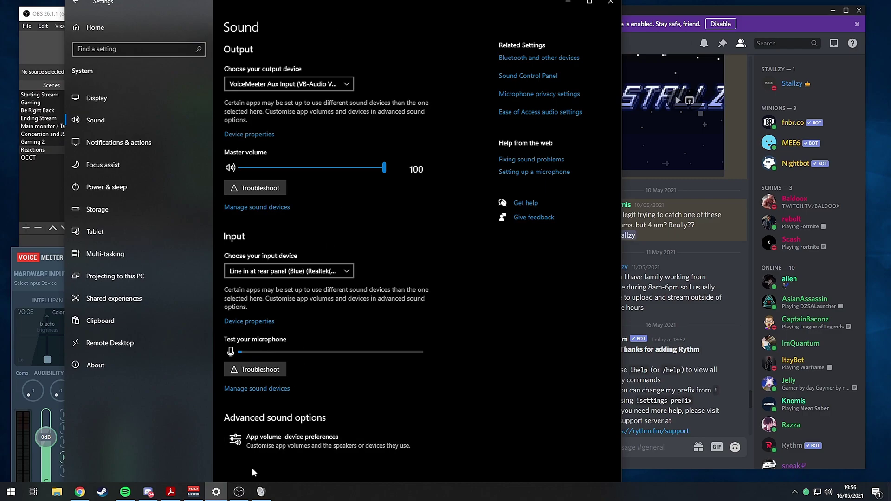
click(304, 443)
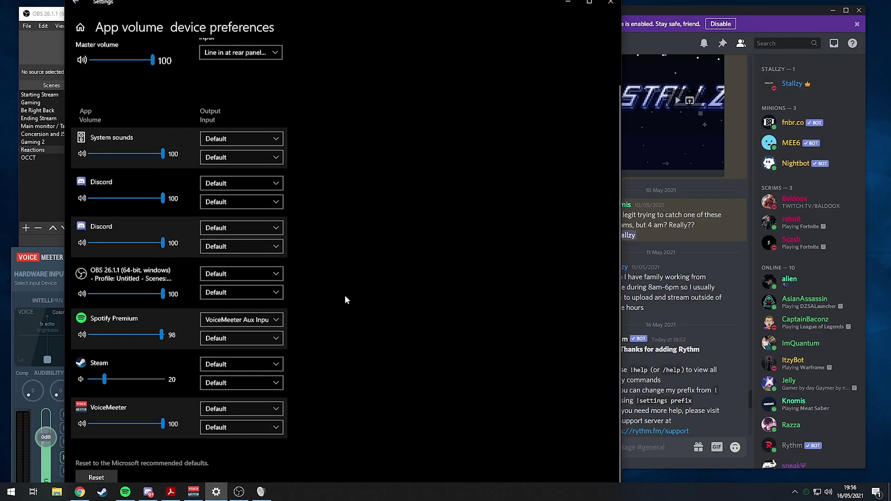
scroll(345, 297, down, 1)
click(244, 312)
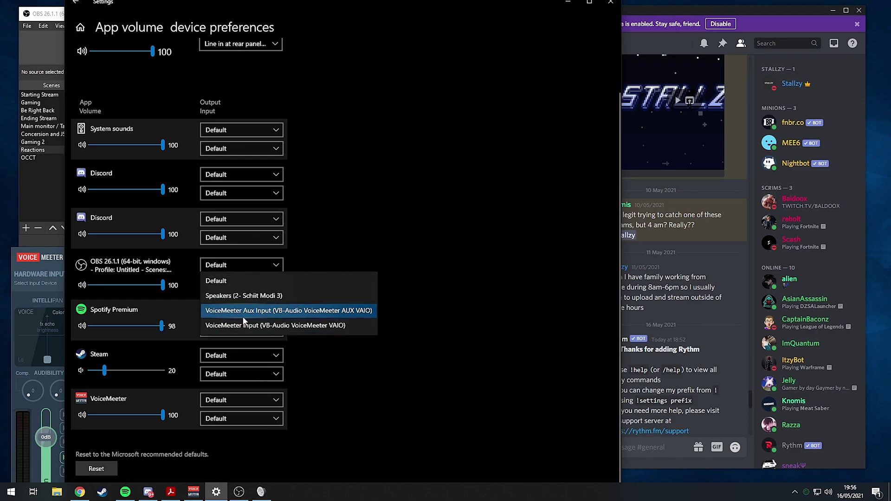
click(253, 326)
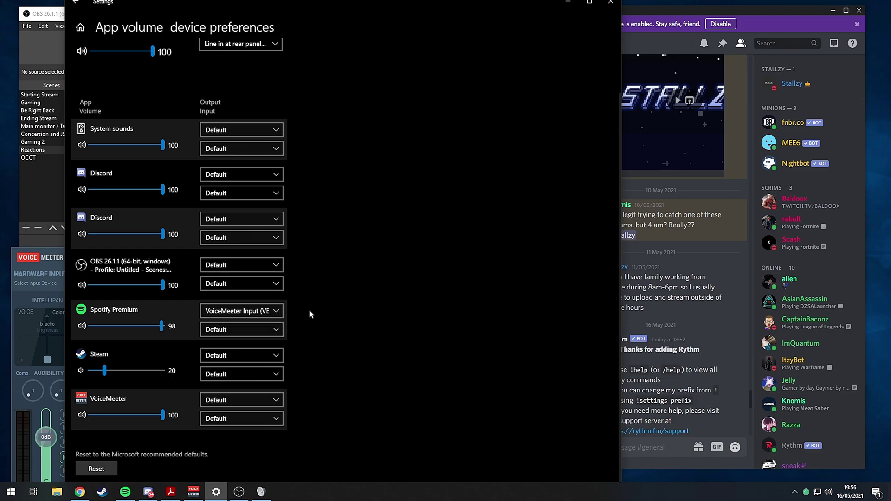
click(569, 4)
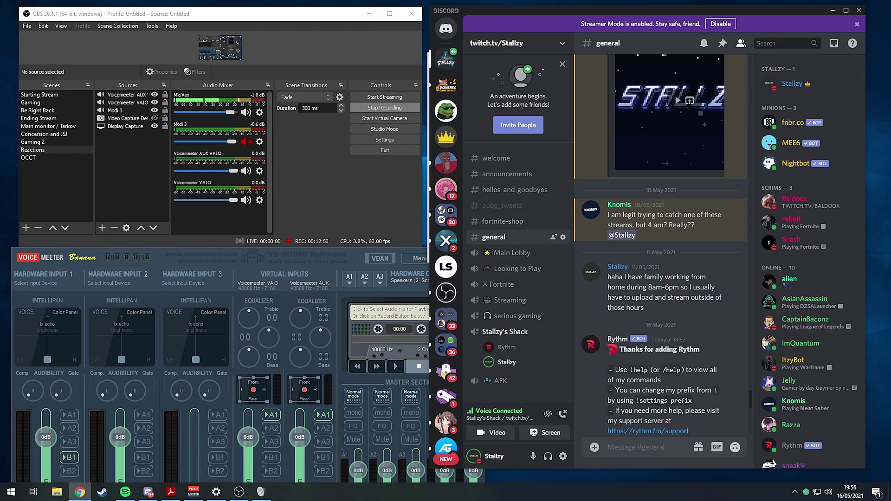
Step: Open 'Unusual Memes Compilation V35 REACTION' from YouTube Studio's Content list on its watch page
click(80, 492)
click(694, 122)
click(609, 222)
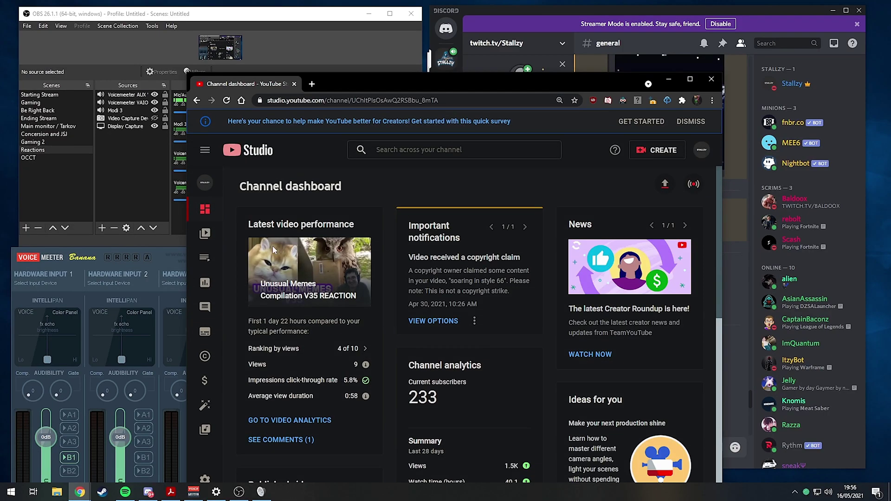
click(205, 232)
drag(422, 80, 591, 70)
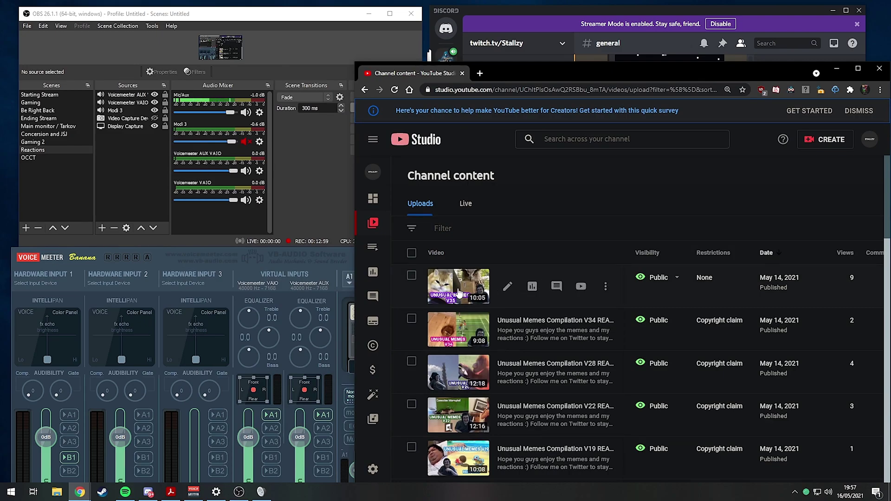
click(471, 297)
click(777, 314)
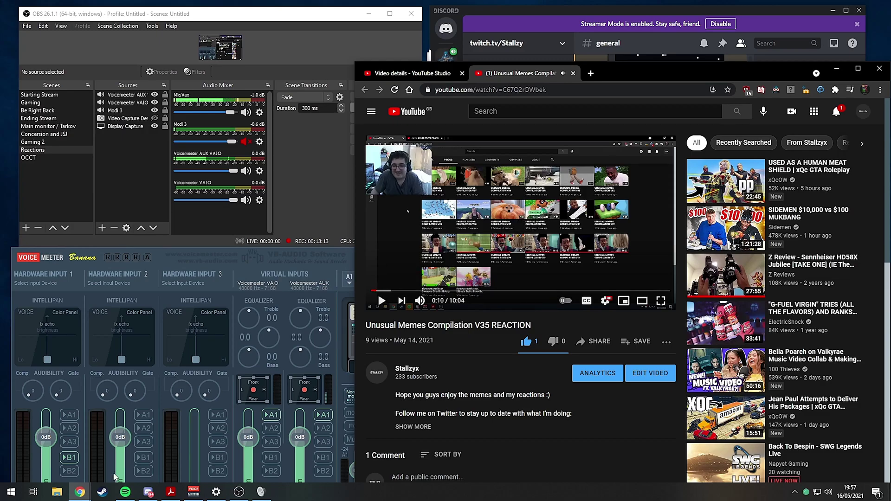
Step: Play Evoke from Spotify's Chill playlist and raise the volume slightly
click(125, 492)
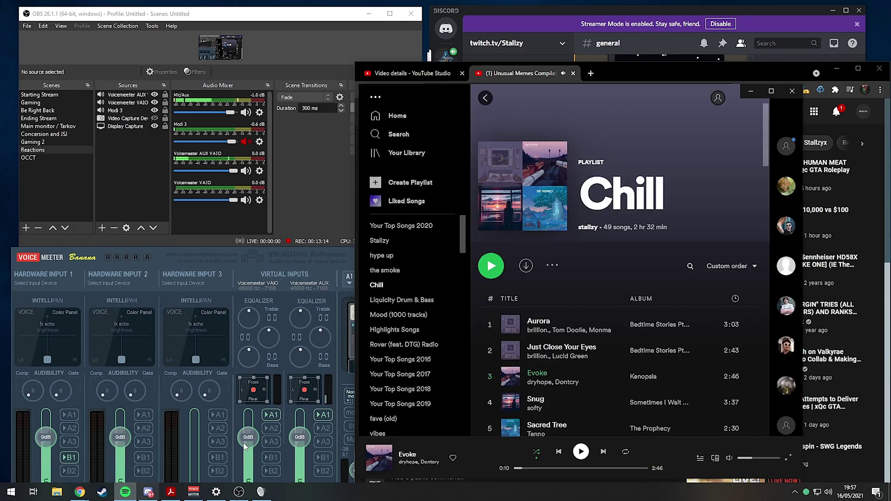
click(580, 452)
drag(754, 459, 756, 459)
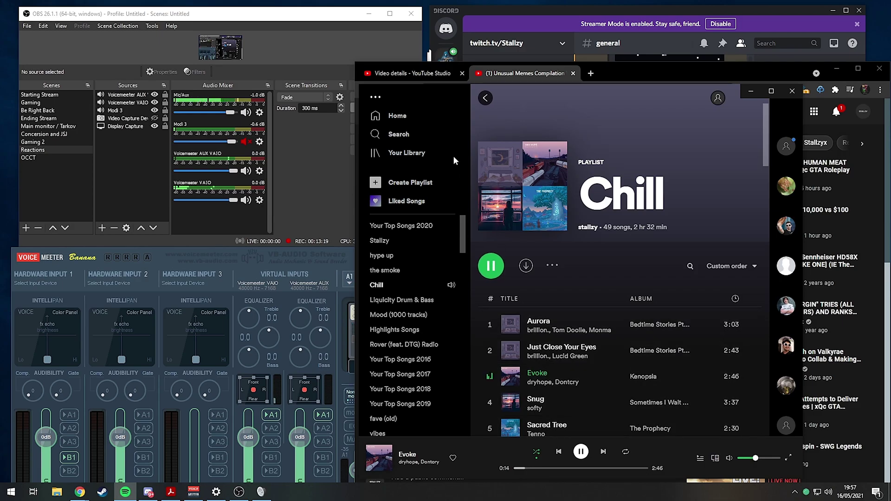
Step: Play and pause the YouTube video, then pause Spotify at 0:24
click(495, 74)
click(524, 237)
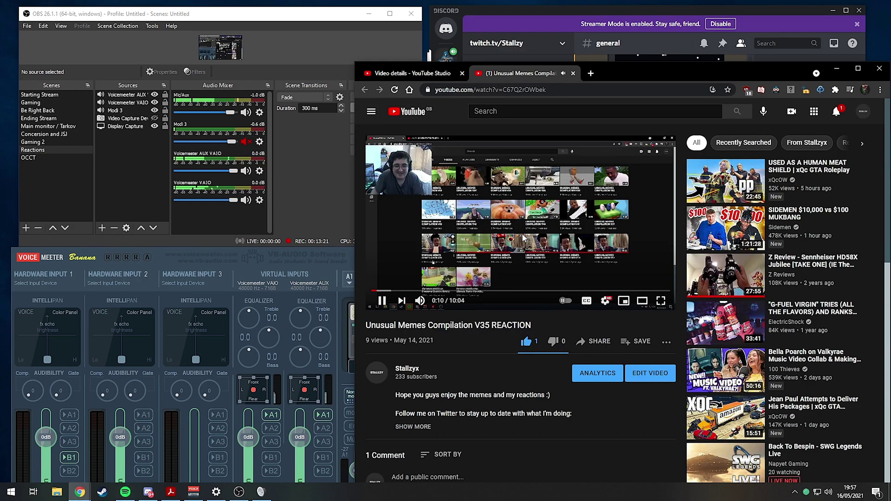
click(500, 220)
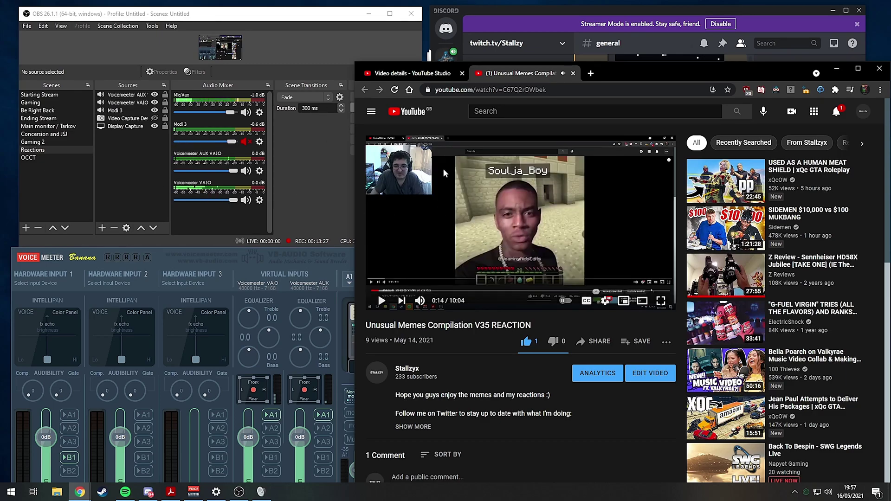
click(125, 492)
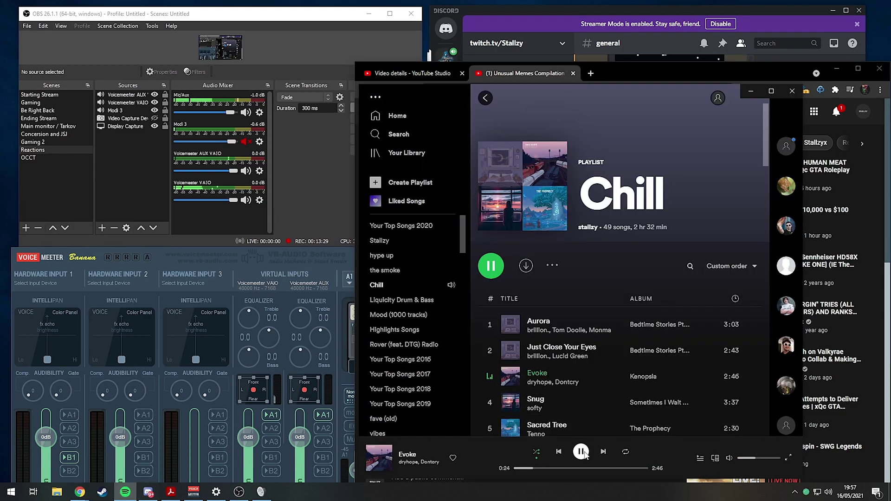
key(space)
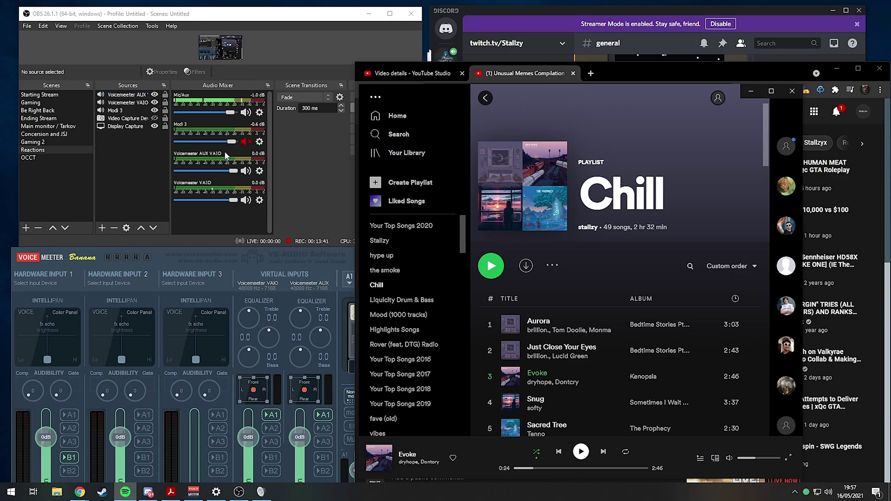
Step: Turn off A1 on Voicemeeter's VAIO input and resume Evoke in Spotify
drag(258, 255, 267, 125)
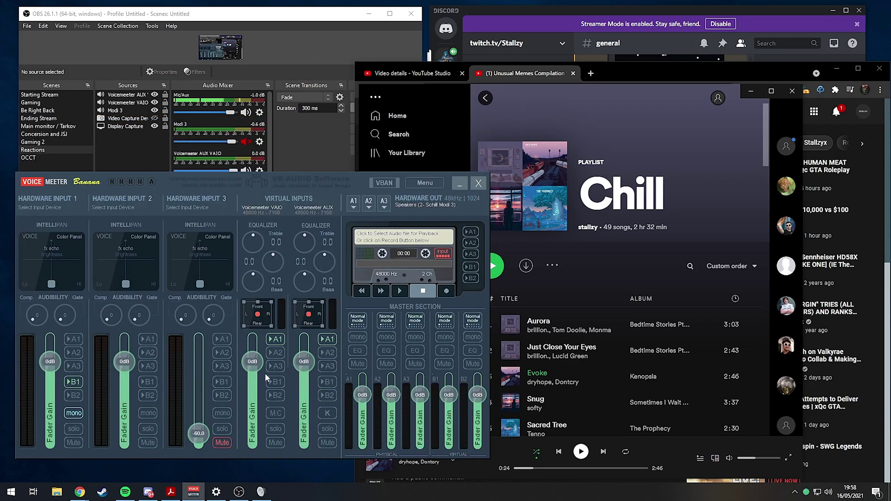
click(277, 341)
click(581, 451)
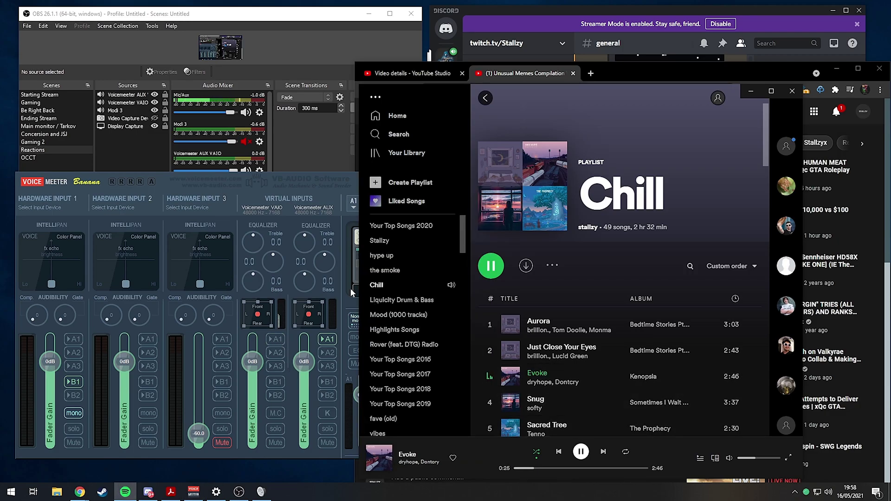
Step: Toggle the VAIO input's A1 back on, leave it enabled, and pause Spotify at 0:40
drag(289, 177, 287, 176)
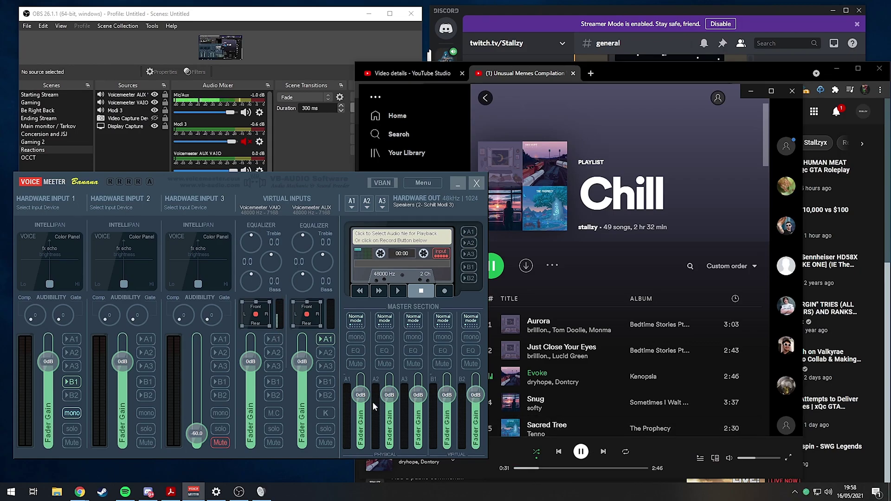
click(274, 340)
click(274, 339)
click(274, 339)
drag(275, 186, 261, 310)
click(581, 451)
Step: Move the Voicemeeter window aside and bring OBS Studio forward to show its running recording controls
drag(313, 300, 329, 265)
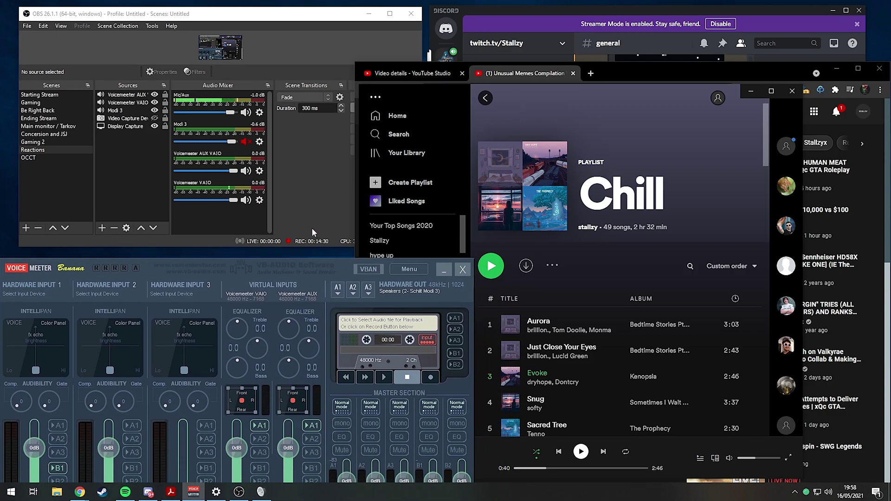
click(312, 228)
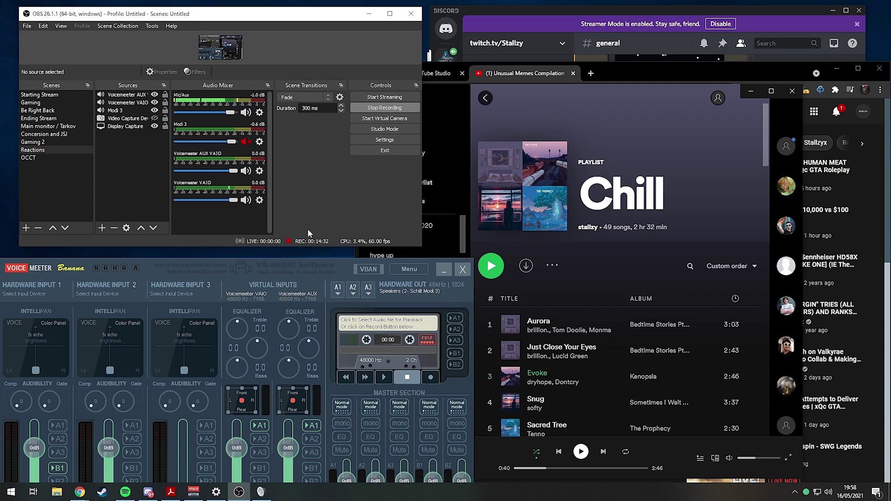